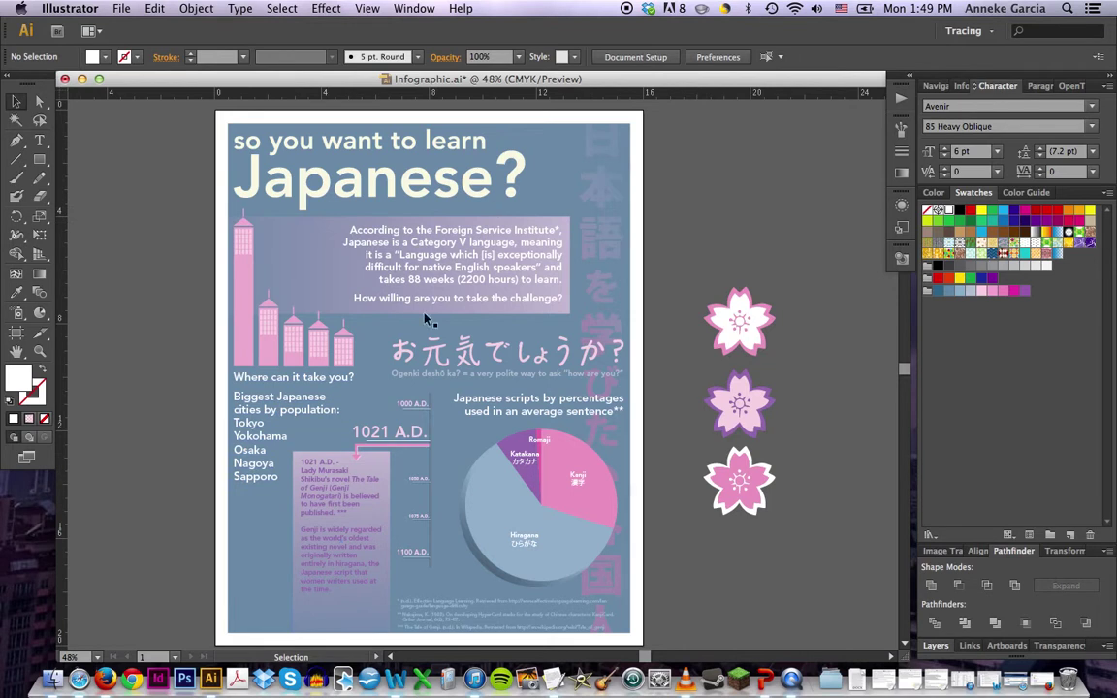
Move the three cherry blossoms closer to the artboard and stagger them so they are out of line
{"action": "left_click_drag", "start_coordinate": [679, 231], "coordinate": [720, 411]}
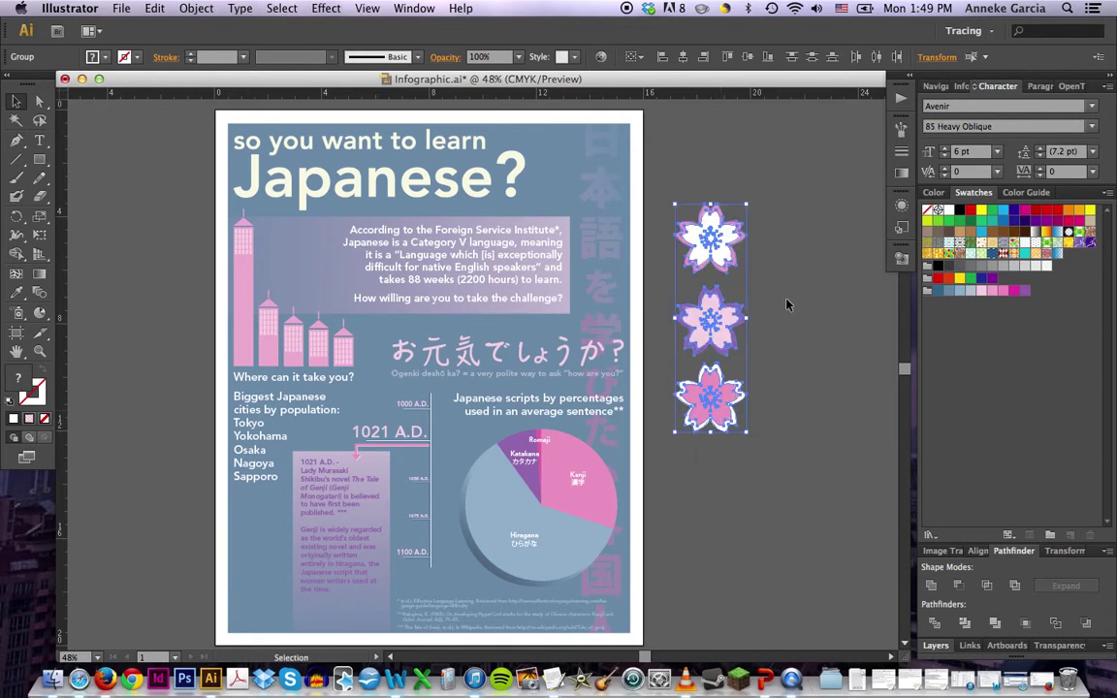
{"action": "left_click", "coordinate": [845, 288]}
{"action": "left_click_drag", "start_coordinate": [724, 249], "coordinate": [705, 196]}
{"action": "left_click_drag", "start_coordinate": [722, 310], "coordinate": [757, 282]}
{"action": "left_click_drag", "start_coordinate": [715, 386], "coordinate": [701, 403]}
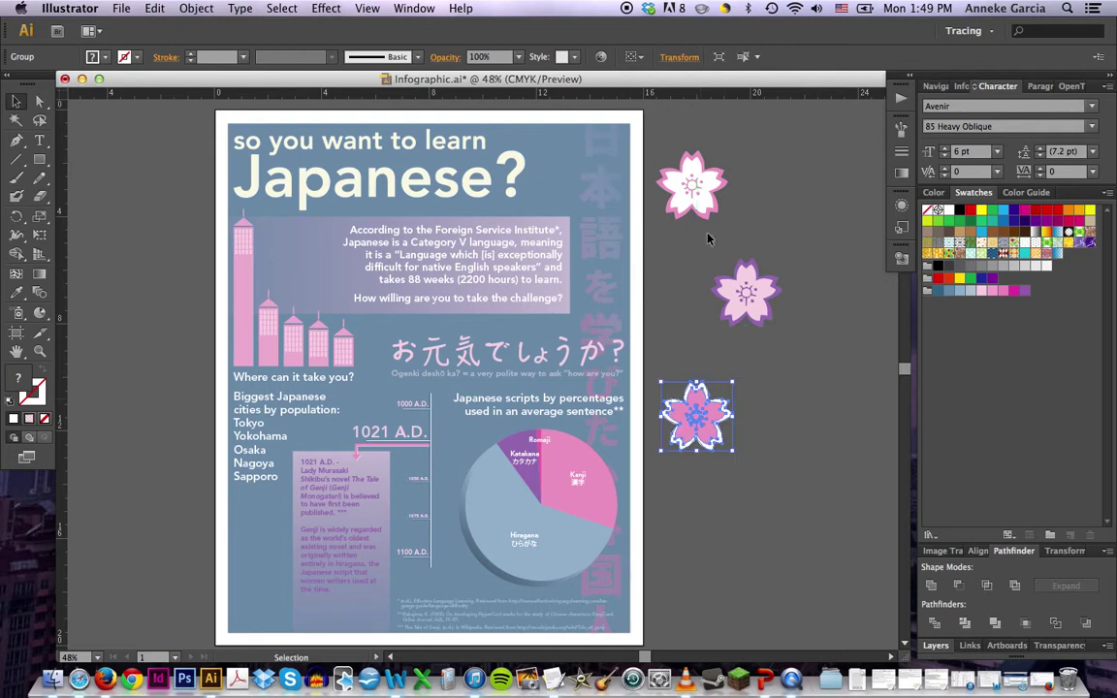
{"action": "left_click", "coordinate": [752, 183]}
{"action": "left_click_drag", "start_coordinate": [786, 128], "coordinate": [805, 327]}
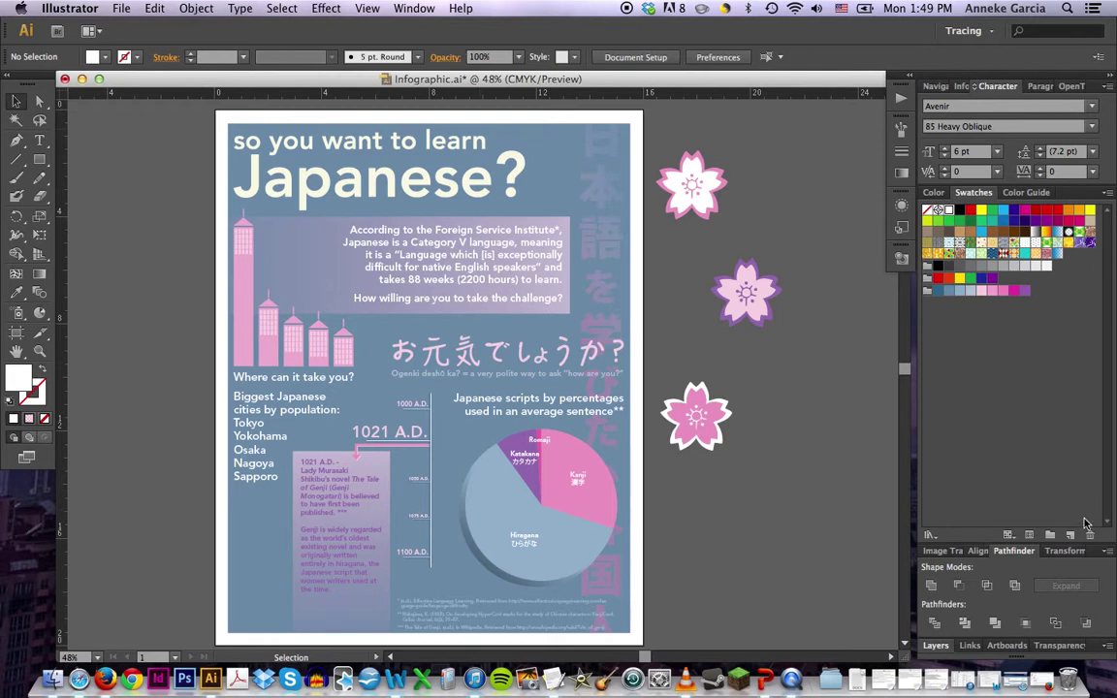
Show the Align panel, select the three blossoms and set alignment to Artboard
{"action": "left_click", "coordinate": [978, 550]}
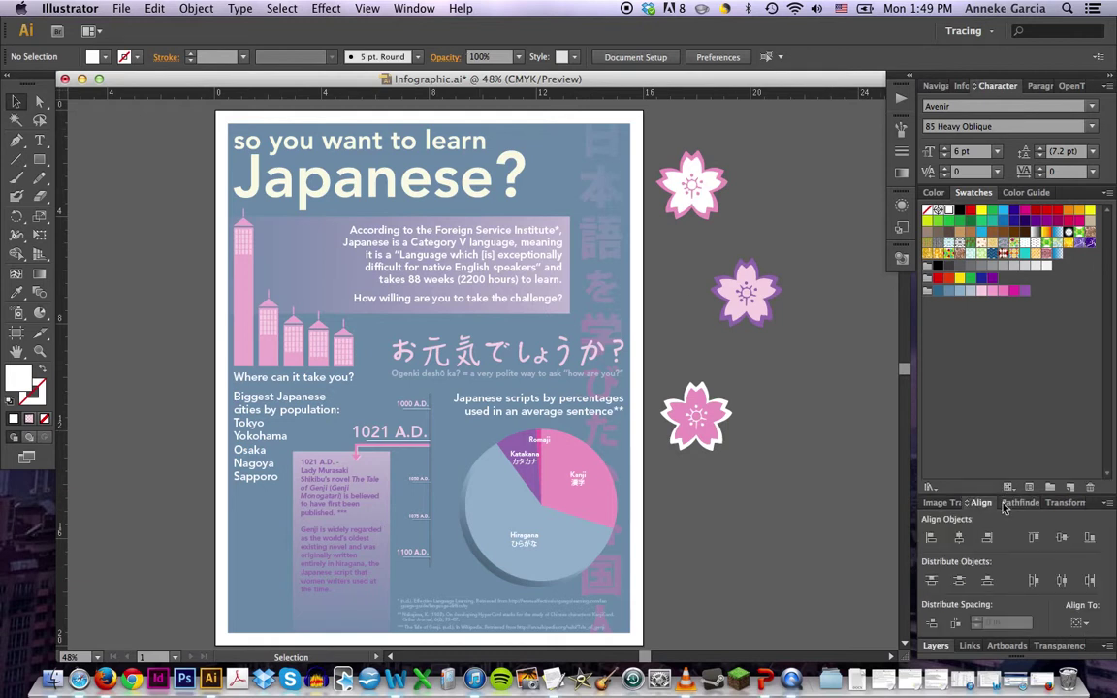
{"action": "left_click", "coordinate": [416, 9]}
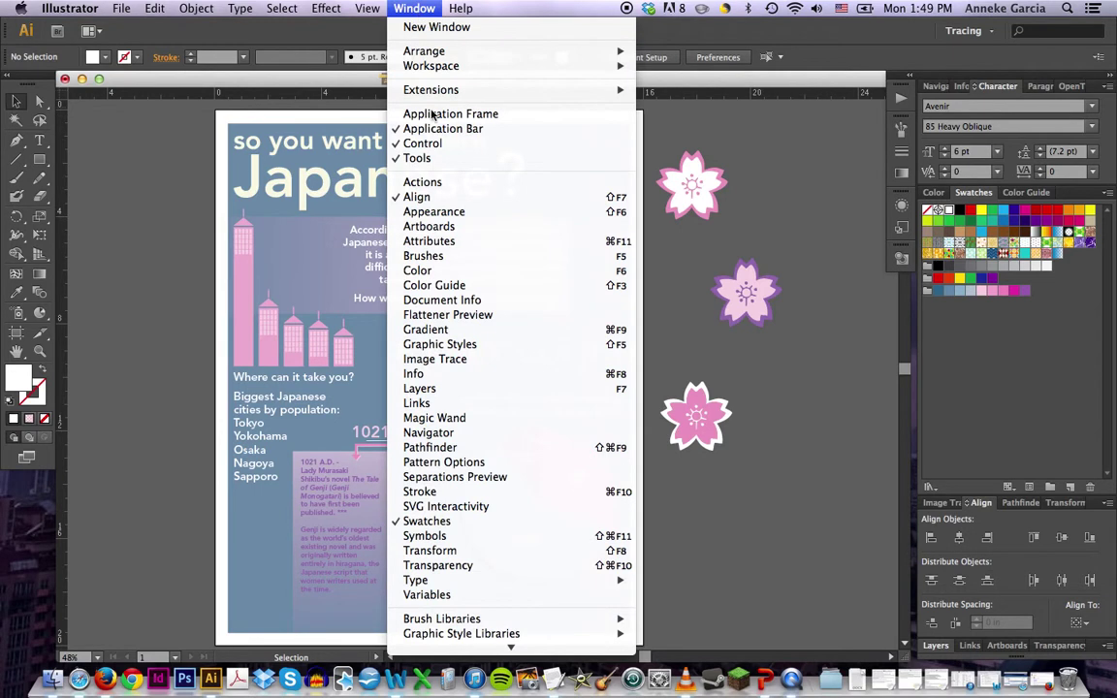
{"action": "left_click", "coordinate": [427, 8]}
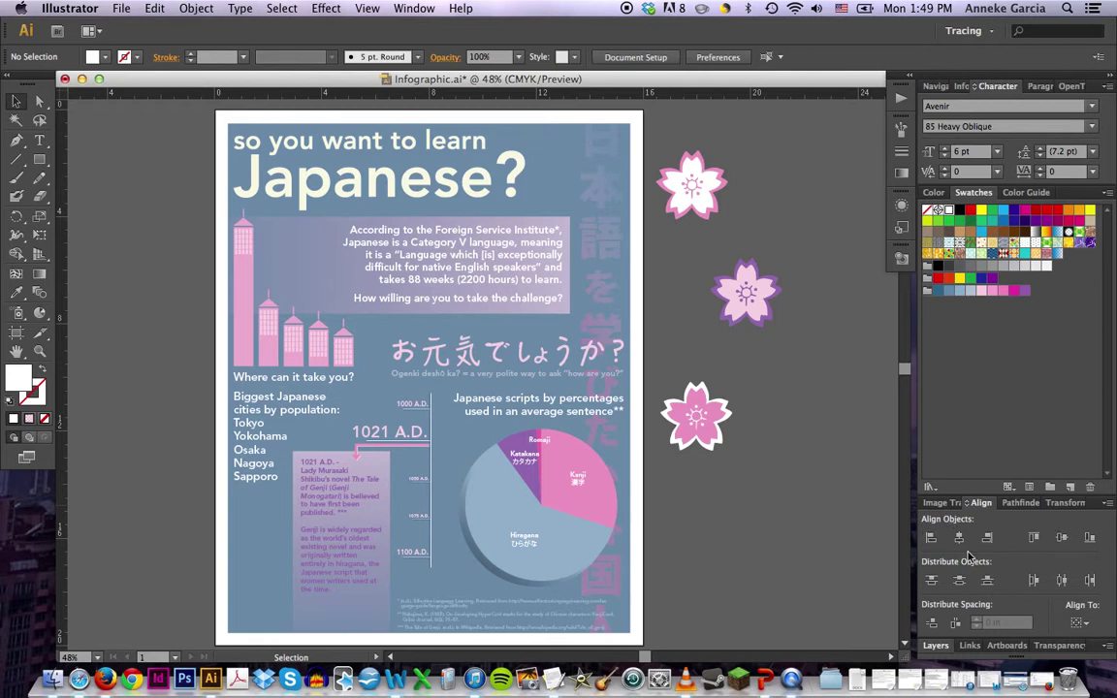
{"action": "left_click_drag", "start_coordinate": [776, 154], "coordinate": [673, 469]}
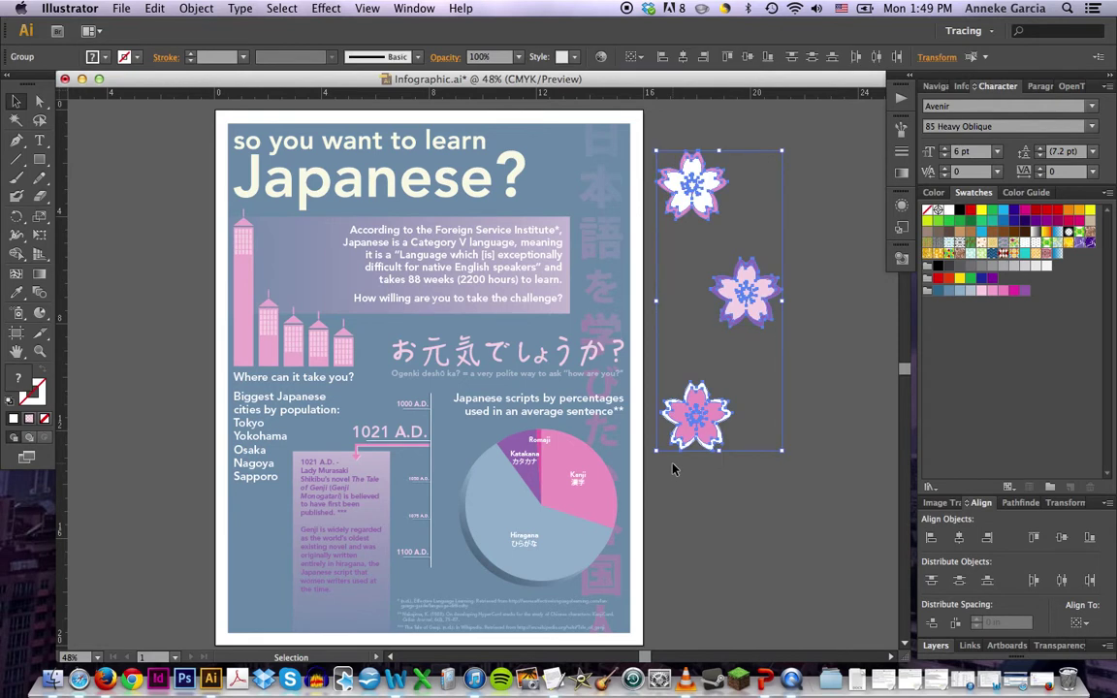
{"action": "left_click", "coordinate": [1087, 623]}
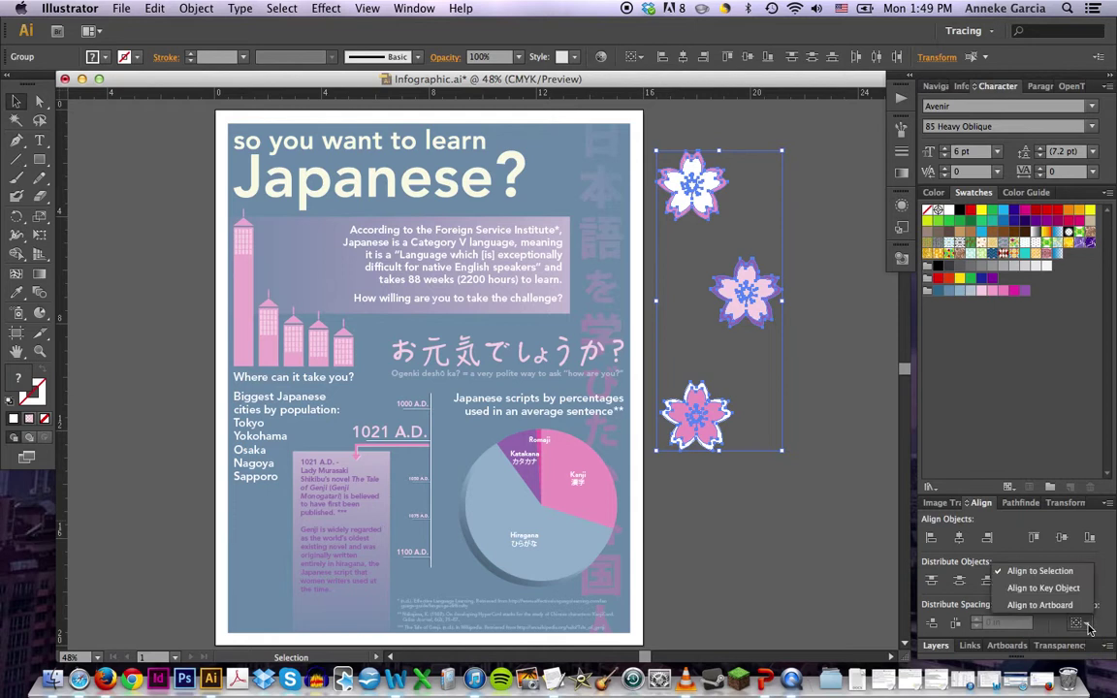
{"action": "left_click", "coordinate": [1039, 606]}
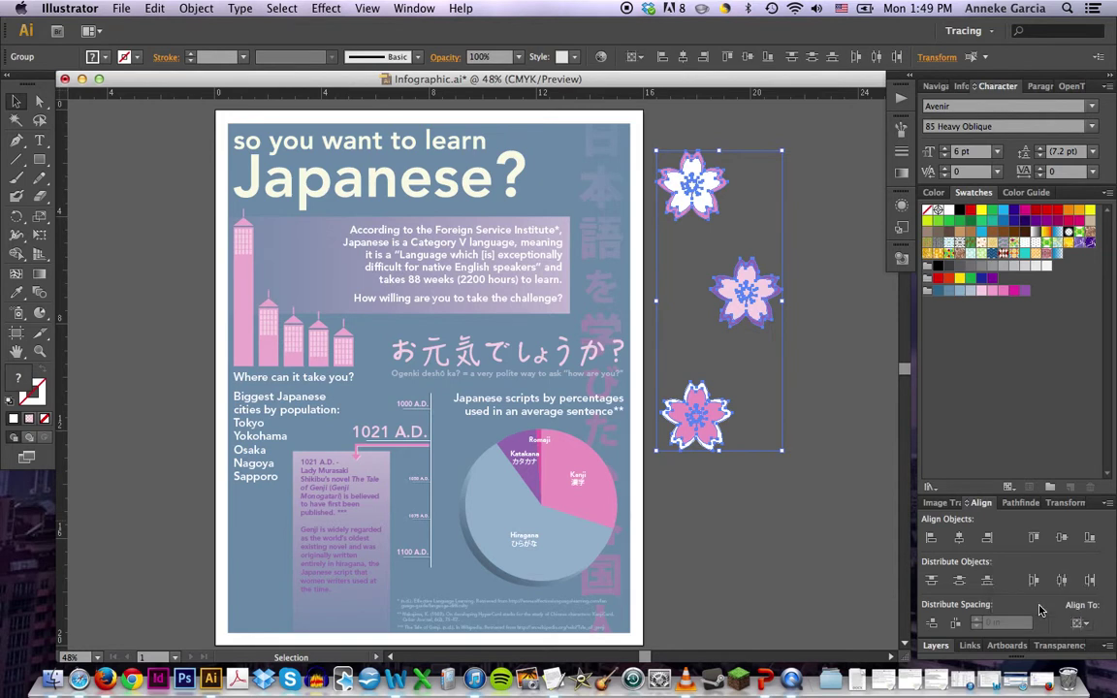
Align the three blossoms to the artboard's left edge, its horizontal centre and finally its right edge
{"action": "left_click", "coordinate": [930, 539]}
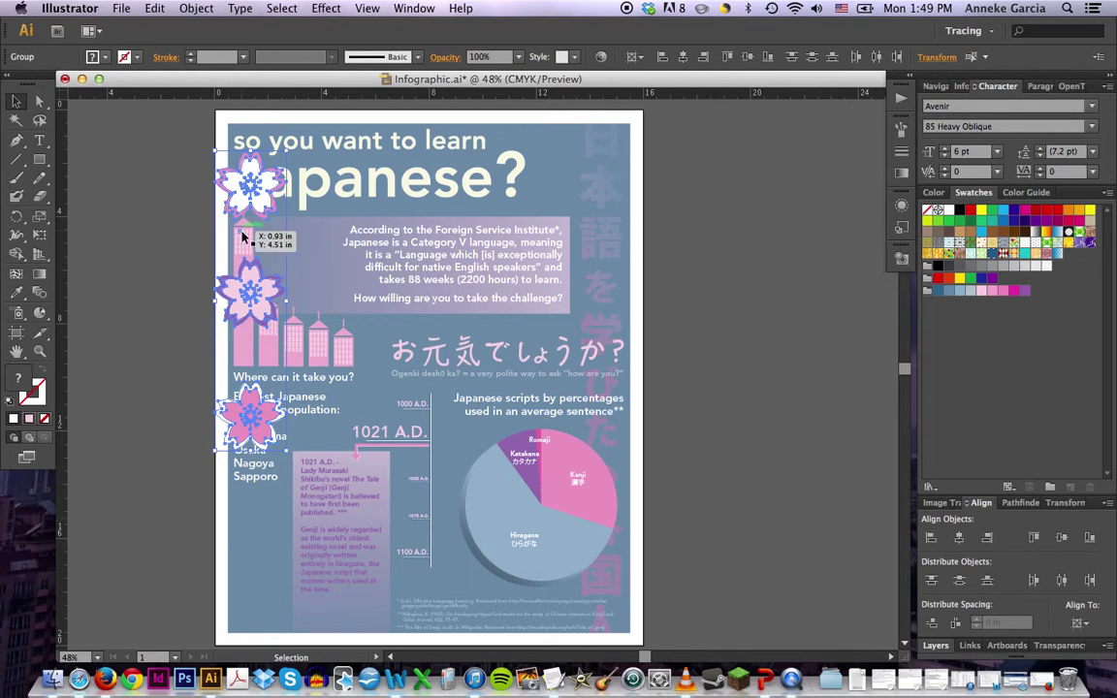
{"action": "left_click", "coordinate": [959, 538]}
{"action": "left_click", "coordinate": [987, 538]}
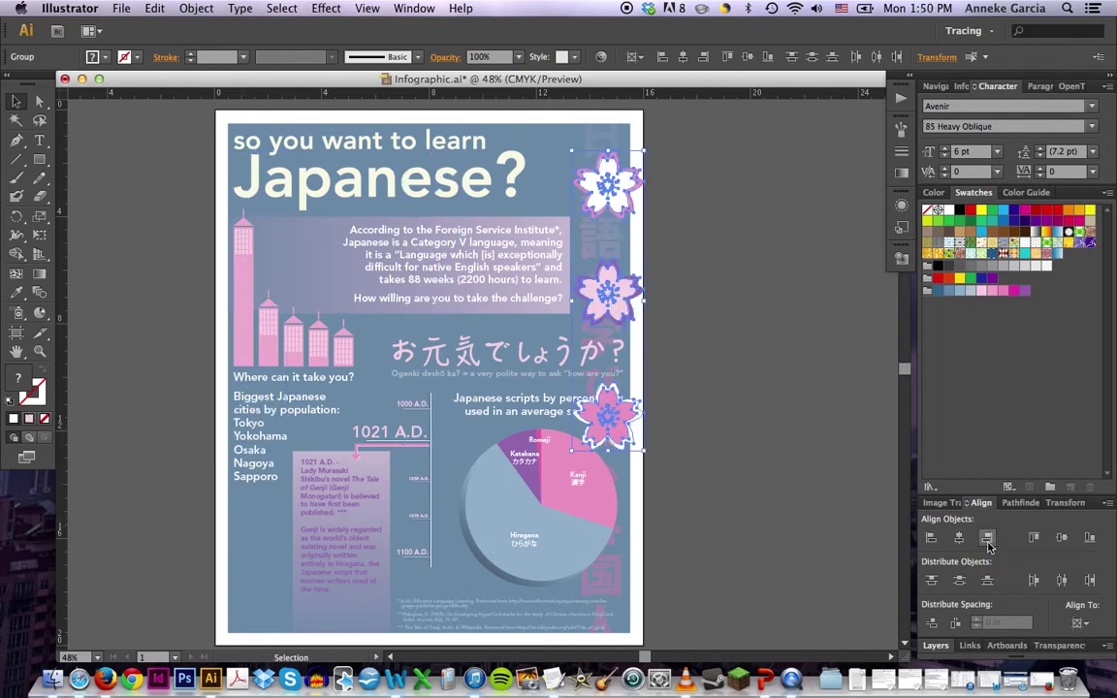
Nudge the three blossoms rightwards off the artboard onto the empty canvas beside it, and deselect them
{"action": "key", "text": "shift+Right"}
{"action": "key", "text": "shift+Right"}
{"action": "key", "text": "shift+Right"}
{"action": "key", "text": "shift+Right"}
{"action": "key", "text": "shift+Right"}
{"action": "key", "text": "shift+Right"}
{"action": "key", "text": "shift+Right"}
{"action": "key", "text": "shift+Right"}
{"action": "key", "text": "shift+Right"}
{"action": "key", "text": "shift+Right"}
{"action": "key", "text": "shift+Right"}
{"action": "key", "text": "shift+Right"}
{"action": "key", "text": "shift+Right"}
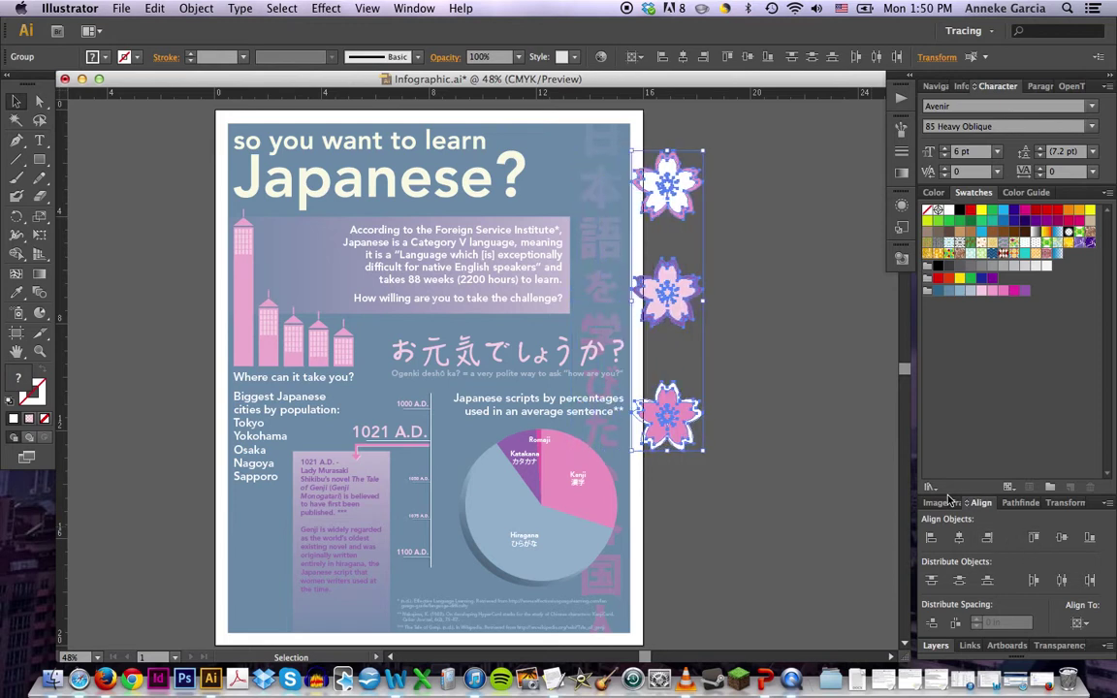
{"action": "key", "text": "shift+Right"}
{"action": "key", "text": "shift+Right"}
{"action": "key", "text": "shift+Right"}
{"action": "key", "text": "shift+Right"}
{"action": "key", "text": "shift+Right"}
{"action": "key", "text": "shift+Right"}
{"action": "key", "text": "shift+Right"}
{"action": "key", "text": "shift+Right"}
{"action": "key", "text": "shift+Right"}
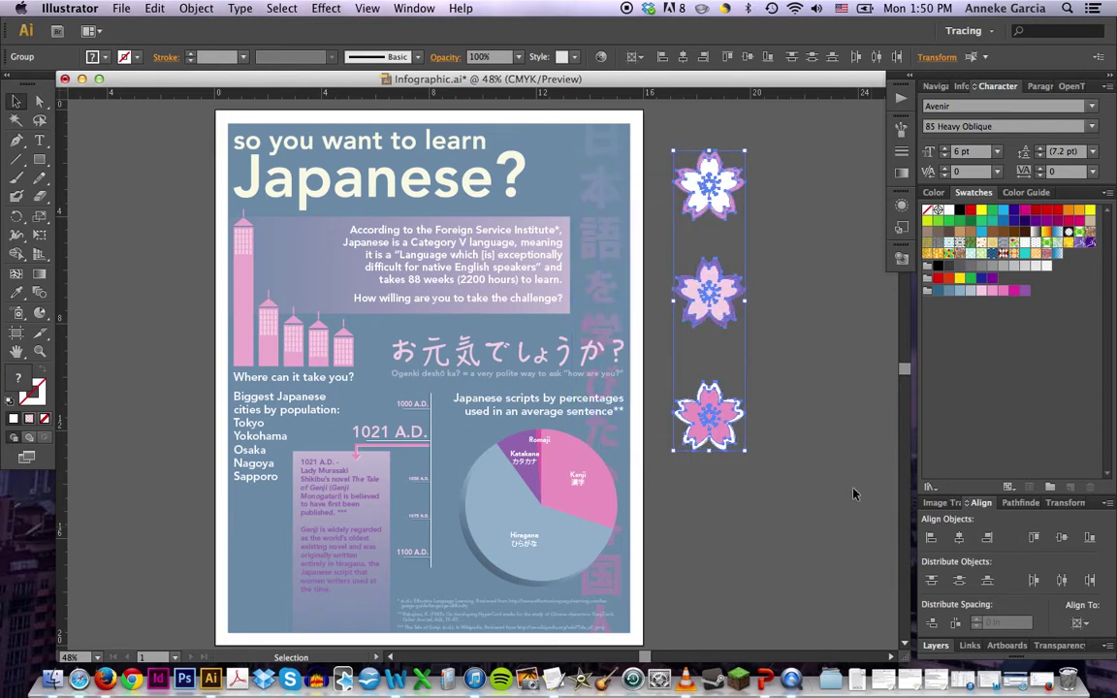
{"action": "left_click", "coordinate": [853, 495]}
Switch alignment to Selection, shift the middle blossom out of line, and align the three blossoms' left edges
{"action": "left_click", "coordinate": [1079, 624]}
{"action": "left_click", "coordinate": [985, 571]}
{"action": "left_click_drag", "start_coordinate": [716, 292], "coordinate": [765, 308]}
{"action": "left_click_drag", "start_coordinate": [822, 163], "coordinate": [679, 443]}
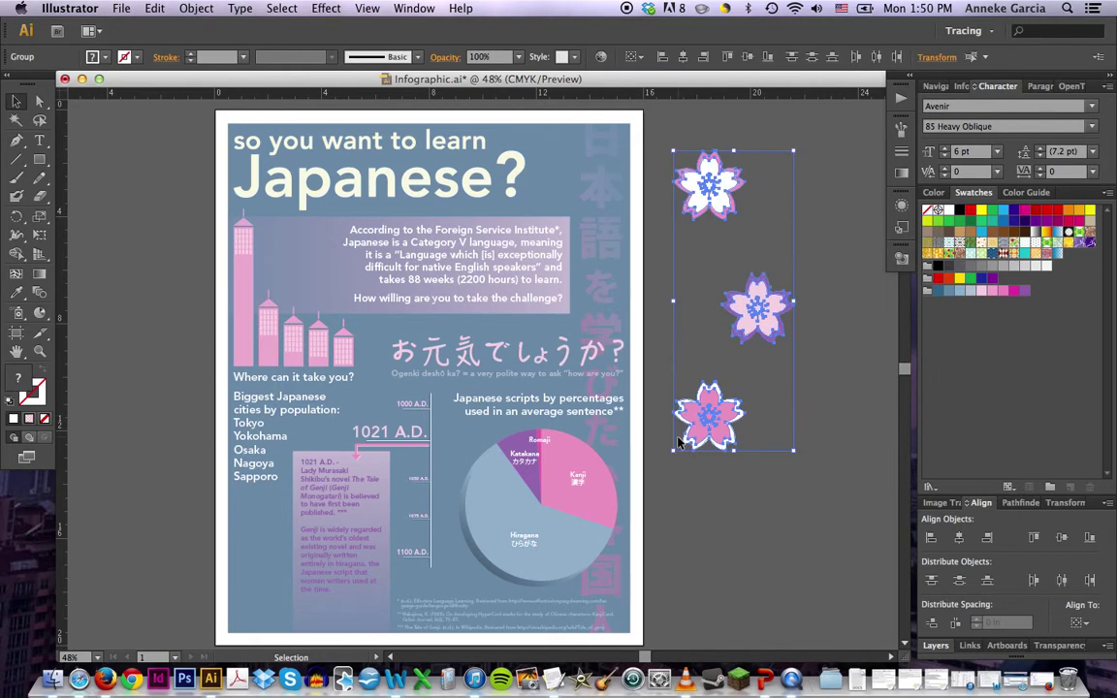
{"action": "left_click", "coordinate": [931, 536]}
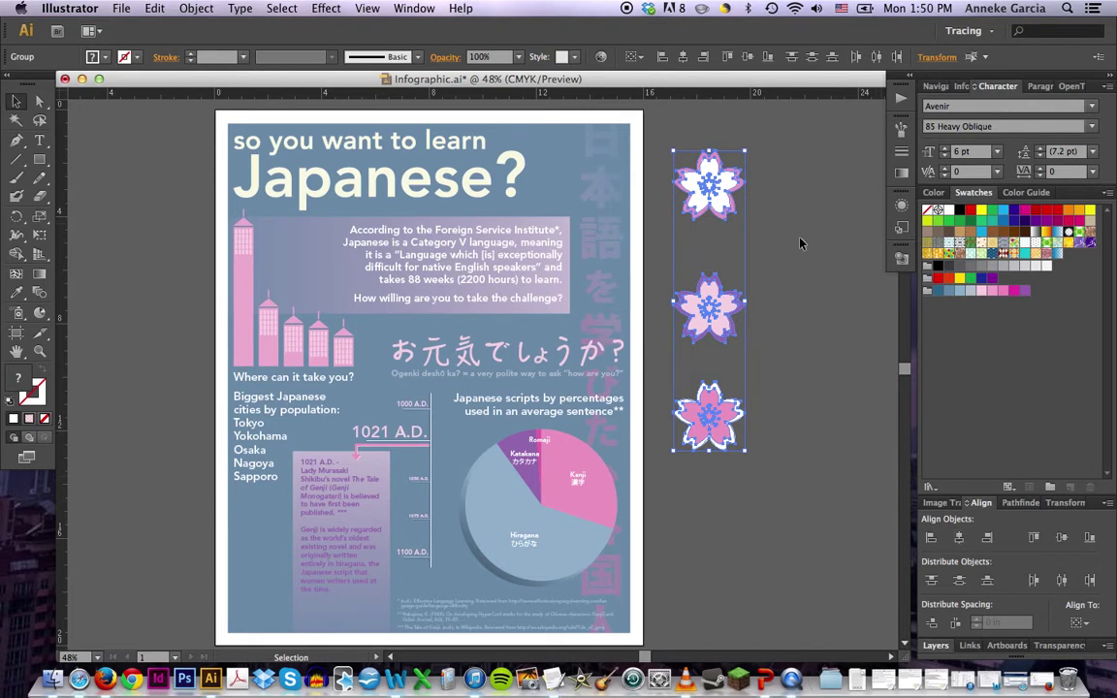
{"action": "left_click", "coordinate": [723, 219]}
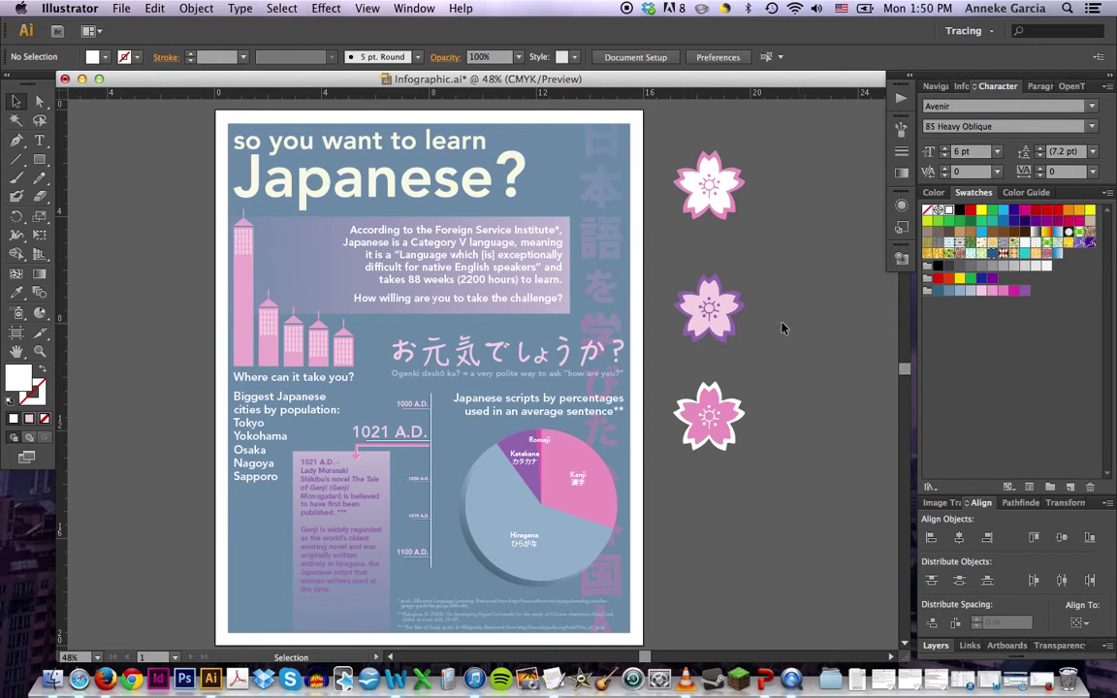
Offset the middle and lower blossoms to the right, and align all three blossoms by their top edges
{"action": "left_click_drag", "start_coordinate": [718, 325], "coordinate": [776, 324]}
{"action": "left_click_drag", "start_coordinate": [737, 407], "coordinate": [835, 408]}
{"action": "left_click_drag", "start_coordinate": [828, 160], "coordinate": [725, 467]}
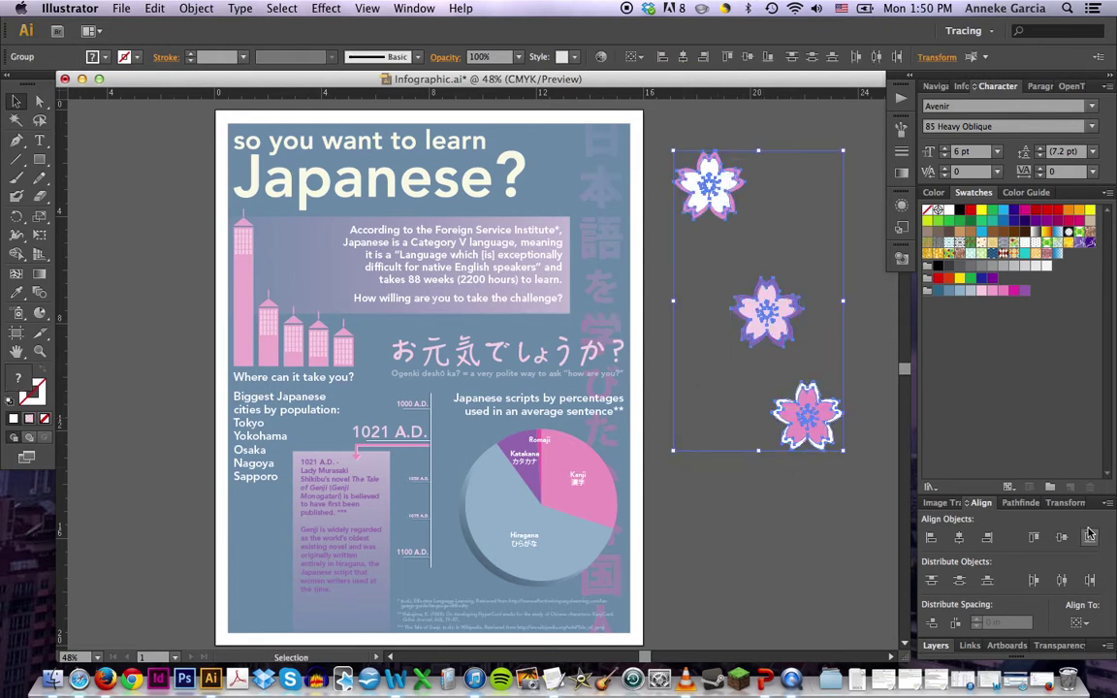
{"action": "left_click", "coordinate": [1033, 537]}
{"action": "left_click", "coordinate": [790, 327]}
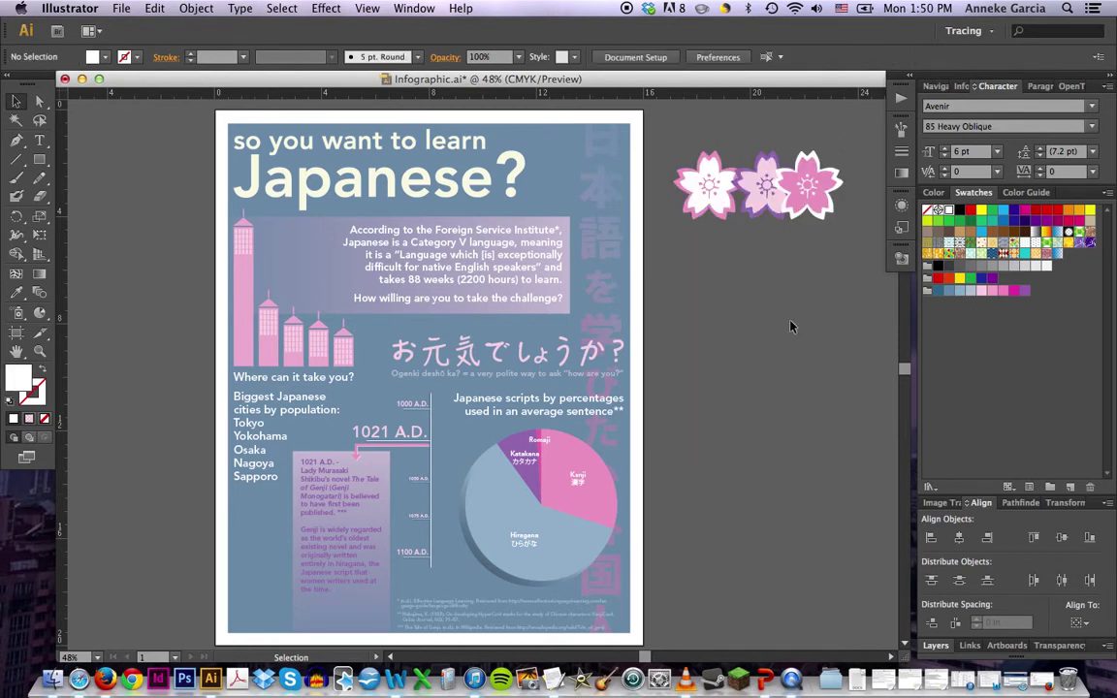
Spread the three blossoms into a staggered column beside the artboard and align their right edges
{"action": "left_click_drag", "start_coordinate": [817, 166], "coordinate": [718, 385]}
{"action": "left_click_drag", "start_coordinate": [768, 194], "coordinate": [688, 289]}
{"action": "left_click", "coordinate": [785, 294]}
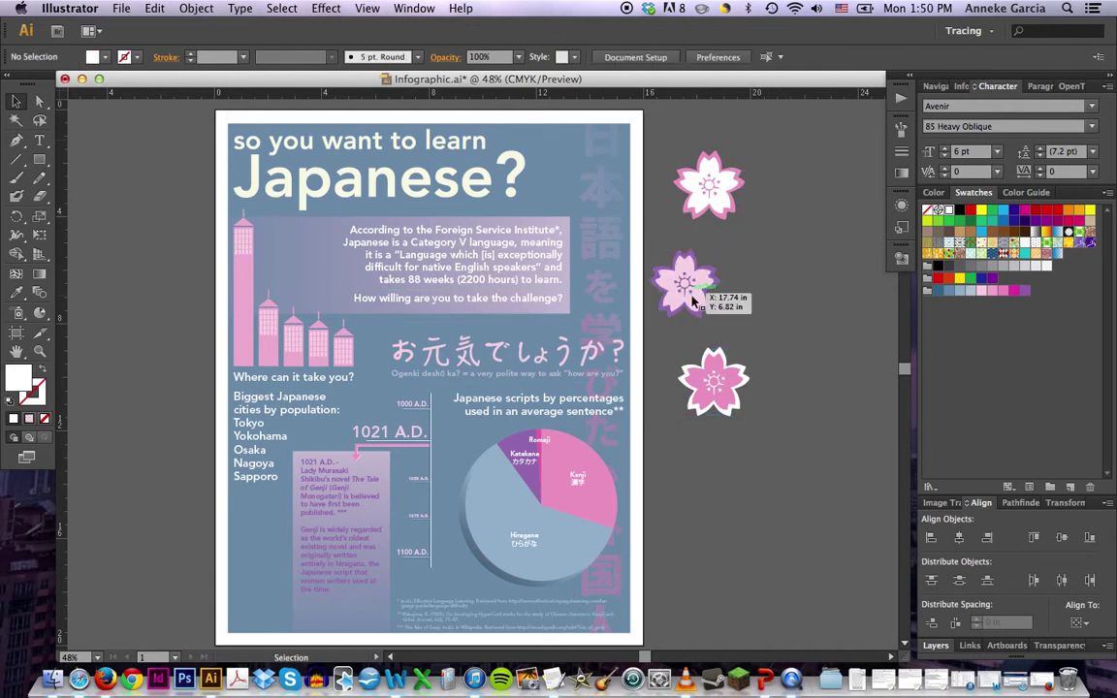
{"action": "left_click_drag", "start_coordinate": [712, 358], "coordinate": [721, 458]}
{"action": "left_click_drag", "start_coordinate": [695, 278], "coordinate": [691, 297]}
{"action": "left_click_drag", "start_coordinate": [776, 153], "coordinate": [691, 517]}
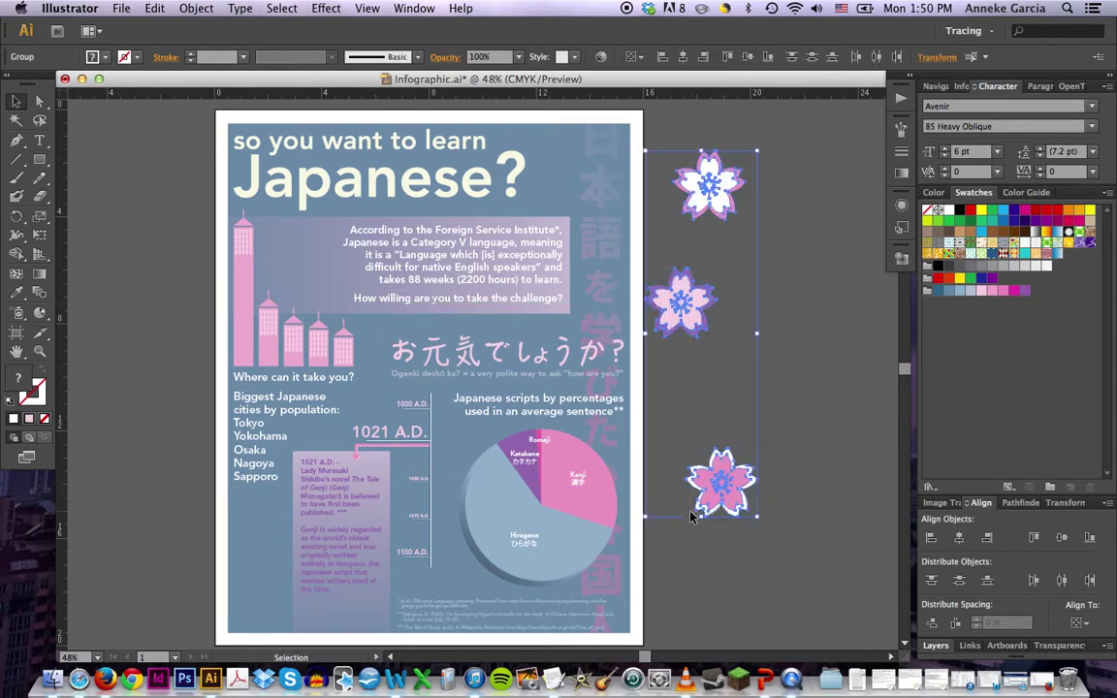
{"action": "left_click", "coordinate": [987, 538]}
{"action": "left_click", "coordinate": [849, 382]}
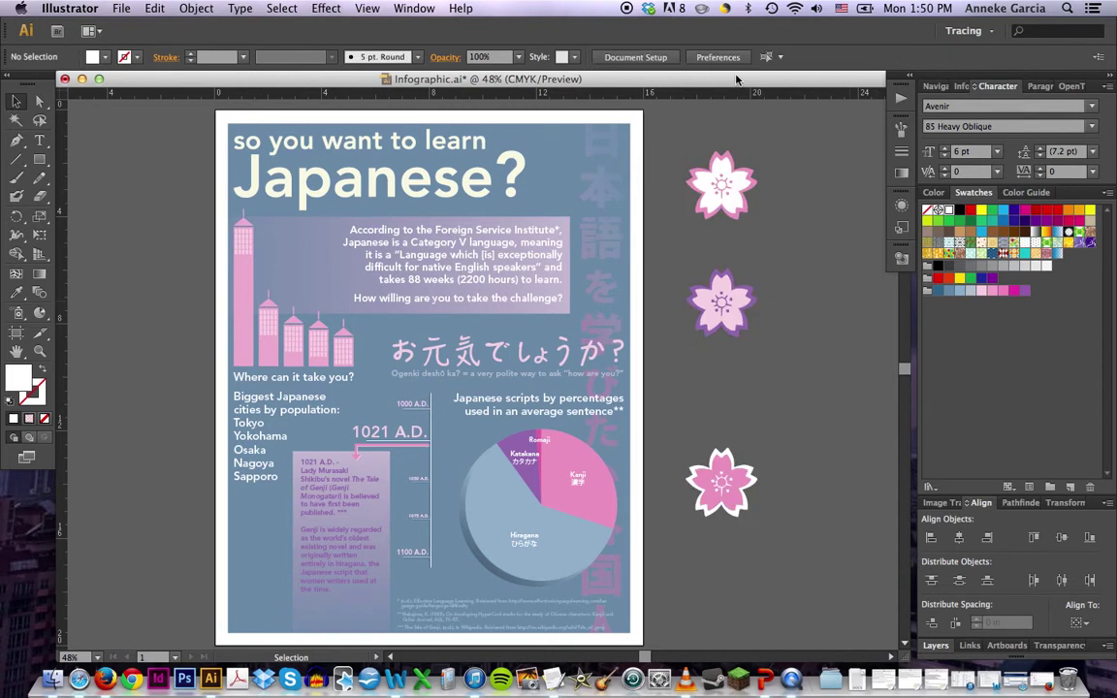
Distribute the three blossoms in the column evenly by their vertical centres
{"action": "left_click_drag", "start_coordinate": [787, 174], "coordinate": [676, 459]}
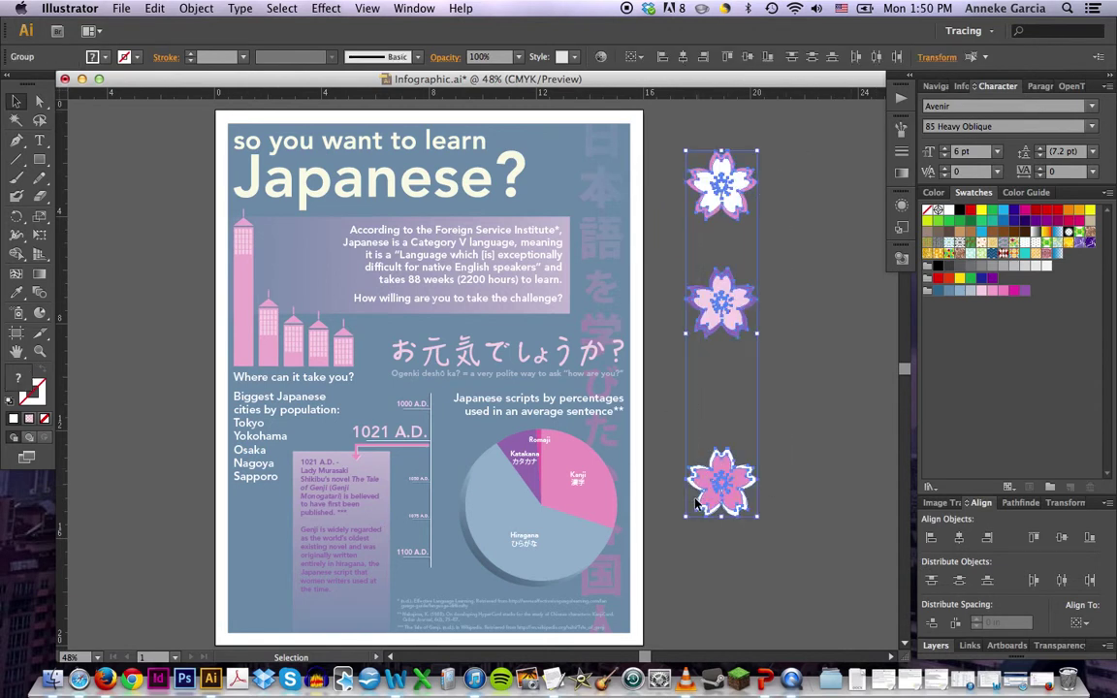
{"action": "left_click", "coordinate": [960, 580]}
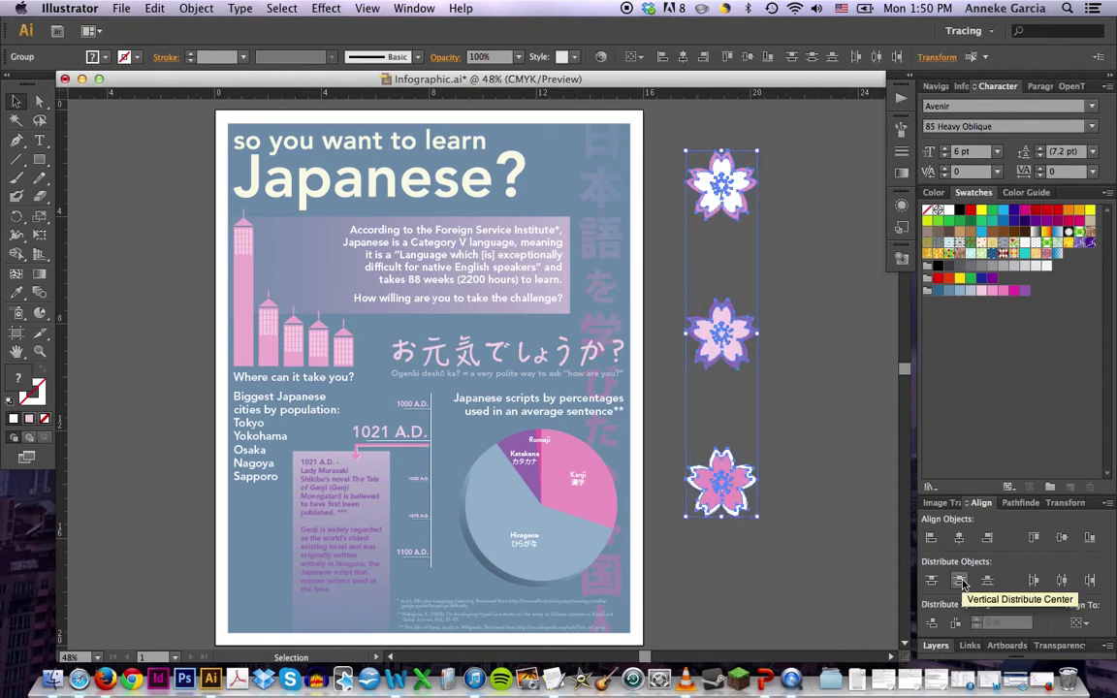
{"action": "left_click", "coordinate": [761, 234]}
Rearrange the blossoms into a row, align their top edges and distribute them by their horizontal centres
{"action": "left_click_drag", "start_coordinate": [717, 193], "coordinate": [676, 283]}
{"action": "left_click_drag", "start_coordinate": [719, 344], "coordinate": [761, 338]}
{"action": "left_click_drag", "start_coordinate": [722, 472], "coordinate": [856, 305]}
{"action": "left_click", "coordinate": [774, 179]}
{"action": "left_click_drag", "start_coordinate": [860, 201], "coordinate": [681, 376]}
{"action": "left_click", "coordinate": [1034, 536]}
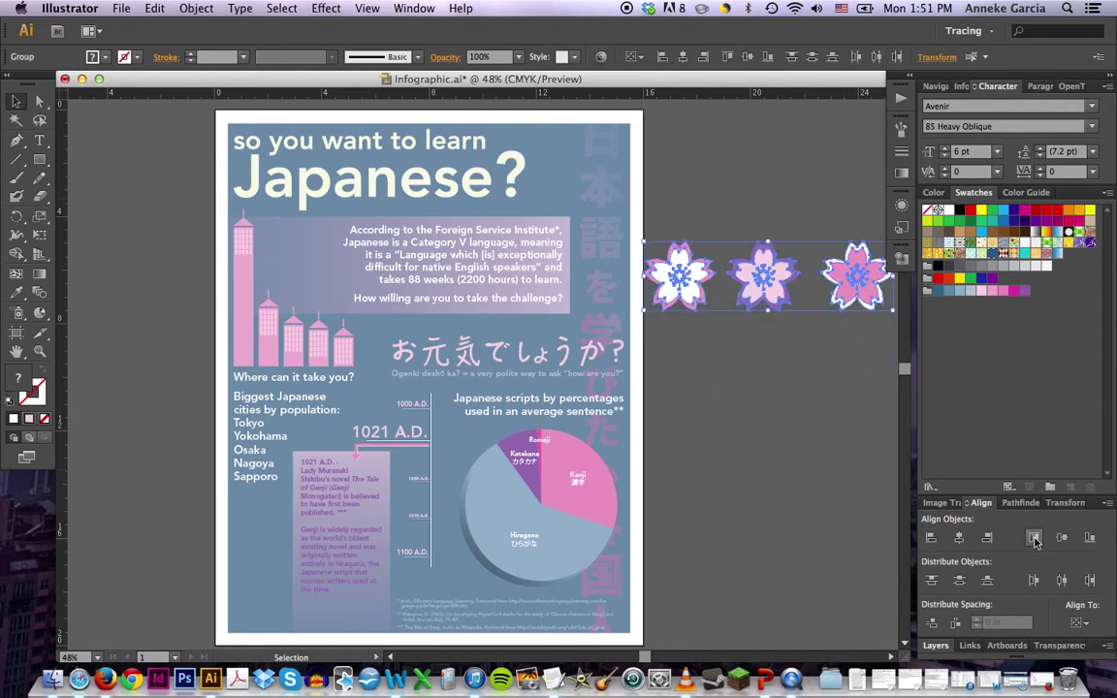
{"action": "left_click", "coordinate": [1060, 580]}
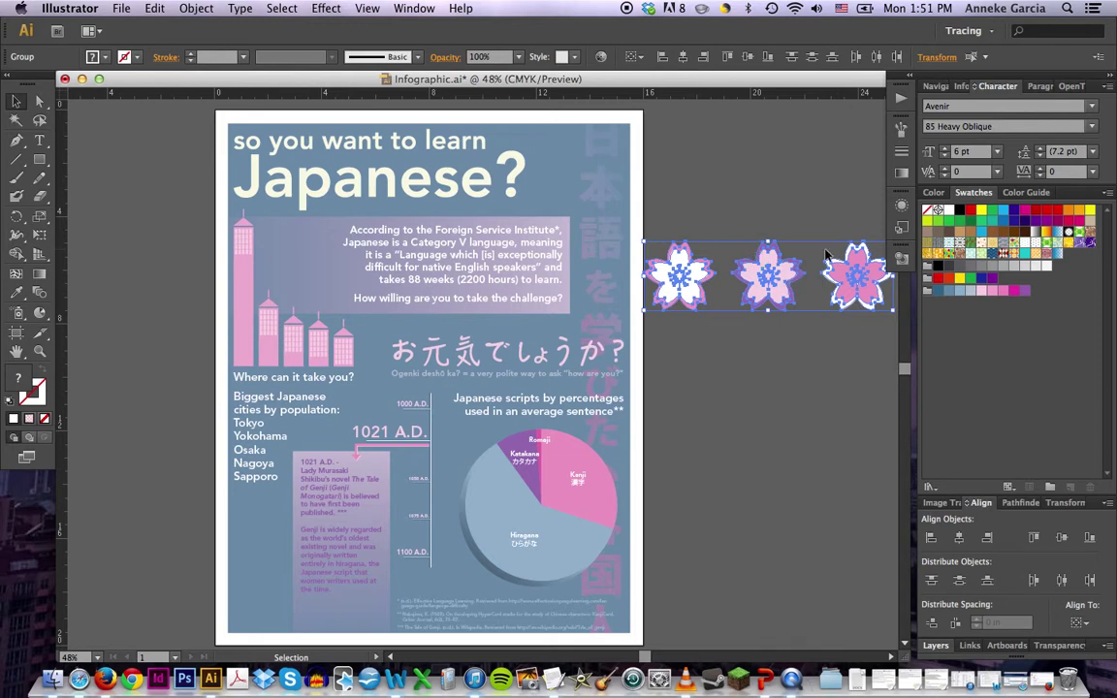
Stack the light purple and pink blossoms below the white one and align the three left edges
{"action": "left_click", "coordinate": [734, 334]}
{"action": "left_click_drag", "start_coordinate": [775, 280], "coordinate": [683, 365]}
{"action": "left_click_drag", "start_coordinate": [847, 287], "coordinate": [679, 463]}
{"action": "left_click_drag", "start_coordinate": [735, 236], "coordinate": [668, 457]}
{"action": "left_click", "coordinate": [930, 538]}
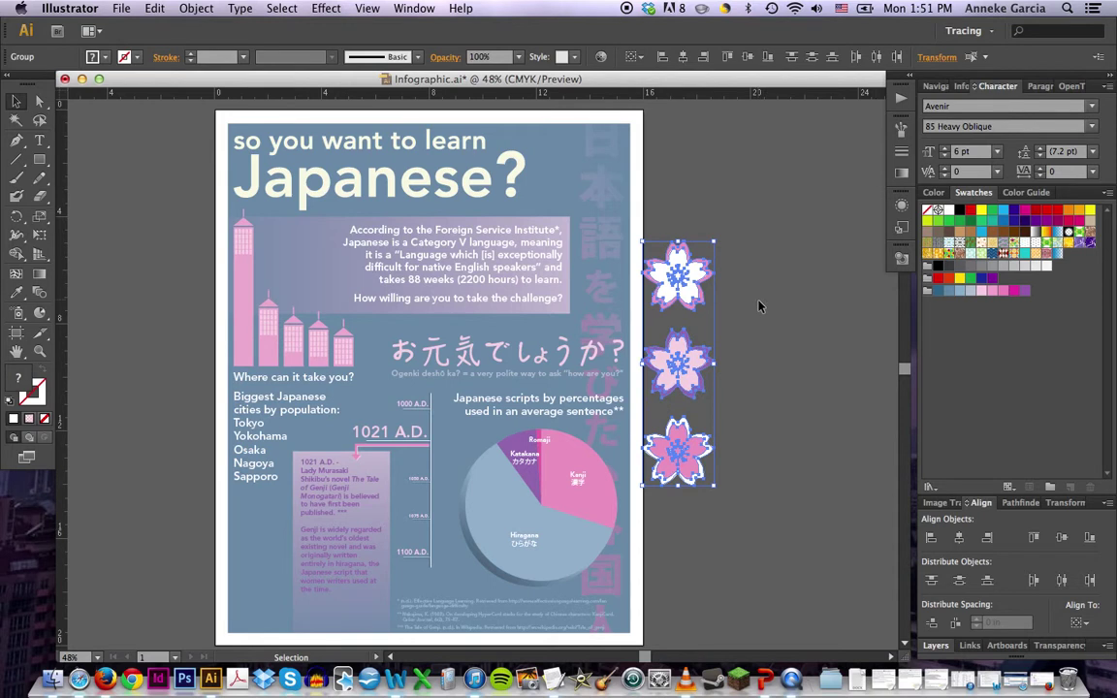
Scale the three blossoms down and place them in a column below the city list on the poster
{"action": "scroll", "coordinate": [759, 306], "scroll_direction": "left", "scroll_amount": 2}
{"action": "scroll", "coordinate": [759, 306], "scroll_direction": "down", "scroll_amount": 1}
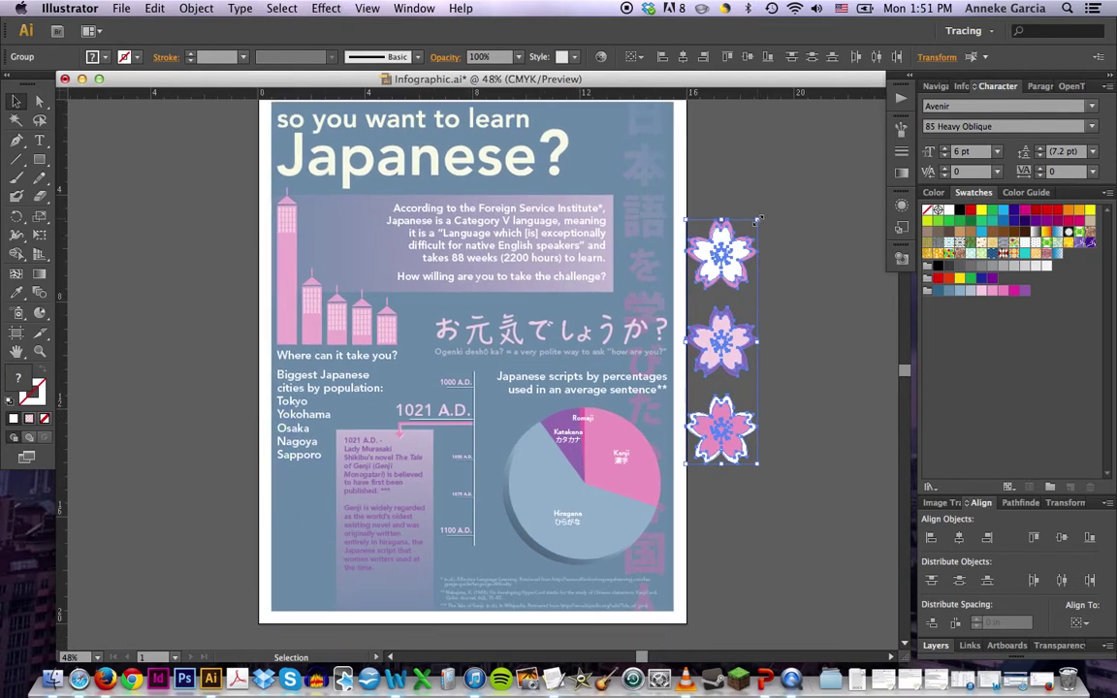
{"action": "left_click_drag", "start_coordinate": [757, 220], "coordinate": [320, 465]}
{"action": "left_click", "coordinate": [310, 492], "text": "shift"}
{"action": "left_click", "coordinate": [209, 473]}
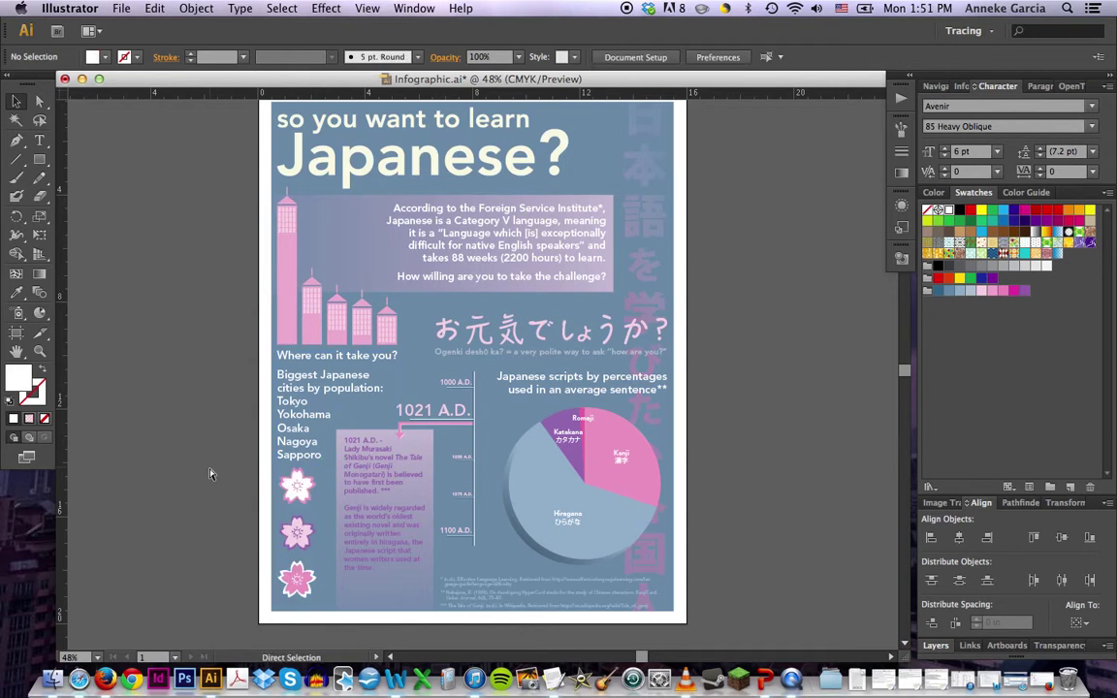
Select the three blossoms below the city list and move them slightly to the right
{"action": "key", "text": "super+0"}
{"action": "scroll", "coordinate": [209, 473], "scroll_direction": "down", "scroll_amount": 3}
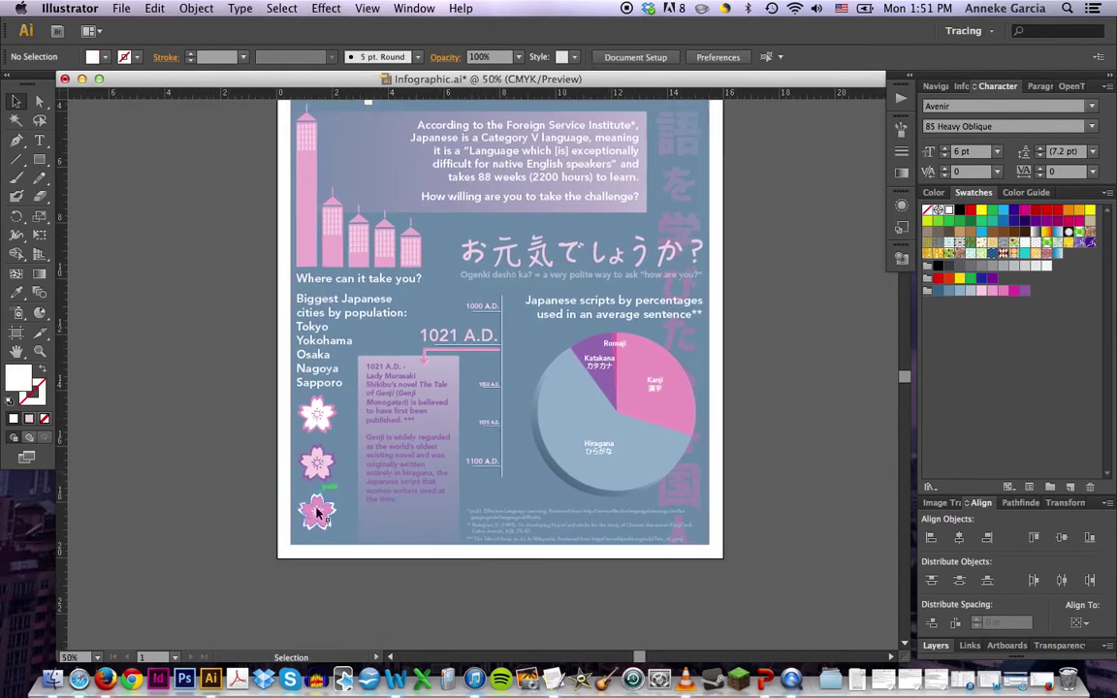
{"action": "left_click", "coordinate": [316, 508]}
{"action": "left_click", "coordinate": [326, 465], "text": "shift"}
{"action": "left_click", "coordinate": [323, 417], "text": "shift"}
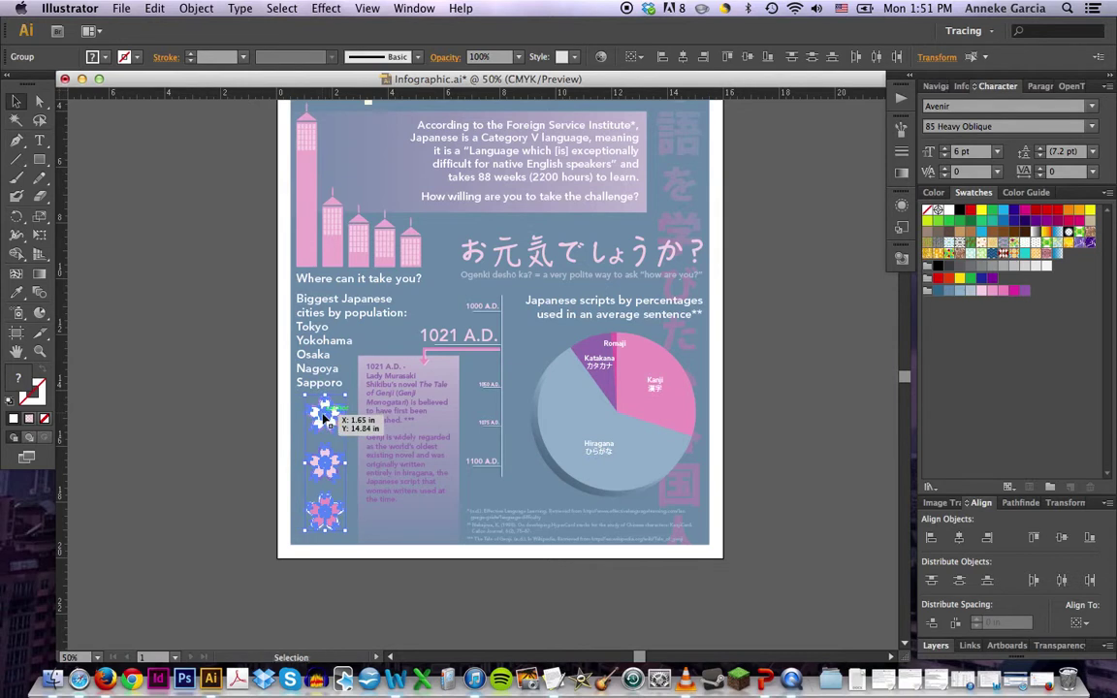
{"action": "left_click", "coordinate": [176, 411]}
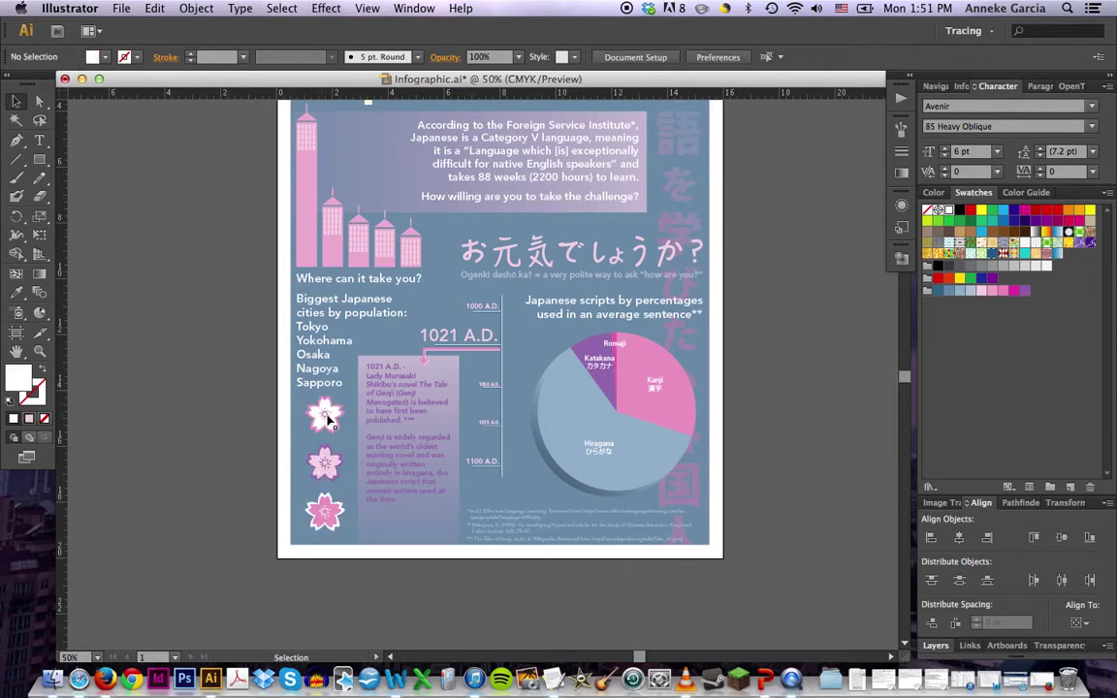
{"action": "left_click", "coordinate": [328, 419]}
{"action": "left_click", "coordinate": [326, 464], "text": "shift"}
{"action": "left_click", "coordinate": [331, 513], "text": "shift"}
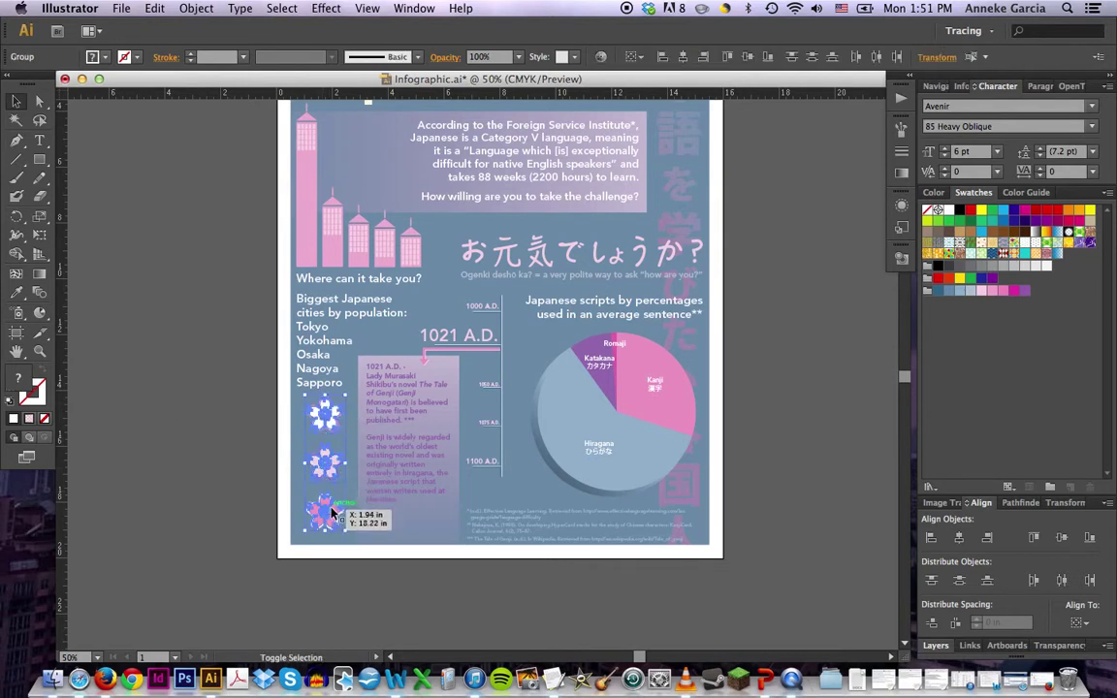
{"action": "left_click", "coordinate": [308, 370], "text": "shift"}
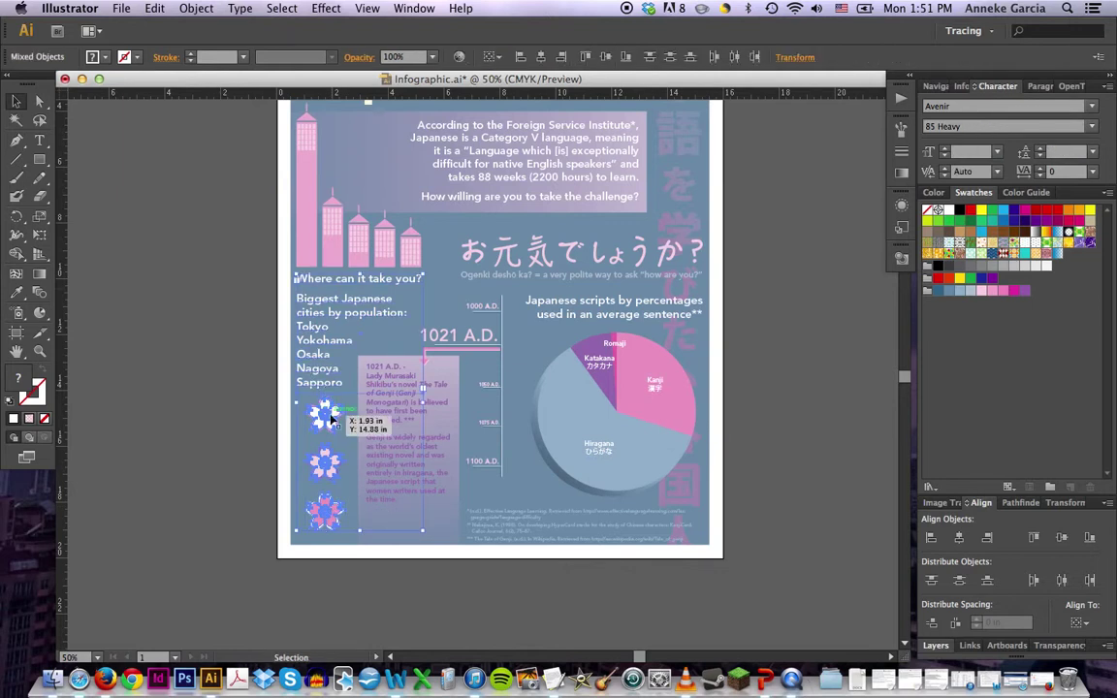
{"action": "left_click", "coordinate": [228, 455]}
Align the left edges of the three blossoms with the city list text above them
{"action": "left_click", "coordinate": [328, 415]}
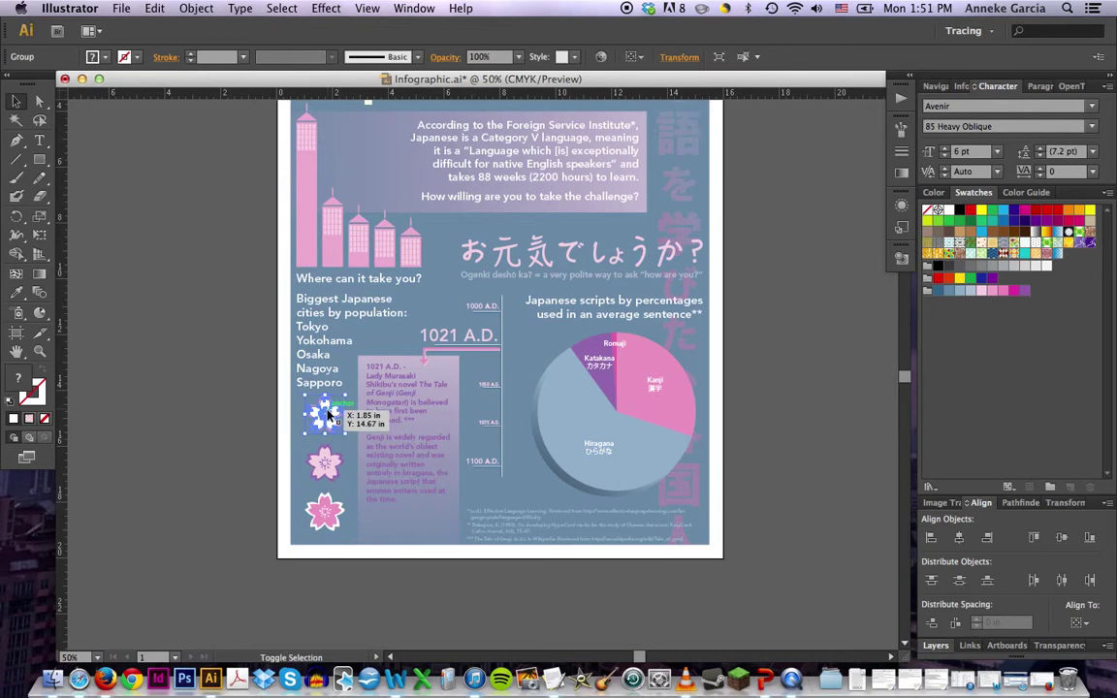
{"action": "left_click_drag", "start_coordinate": [327, 415], "coordinate": [324, 468]}
{"action": "left_click", "coordinate": [324, 522], "text": "shift"}
{"action": "left_click", "coordinate": [318, 374], "text": "shift"}
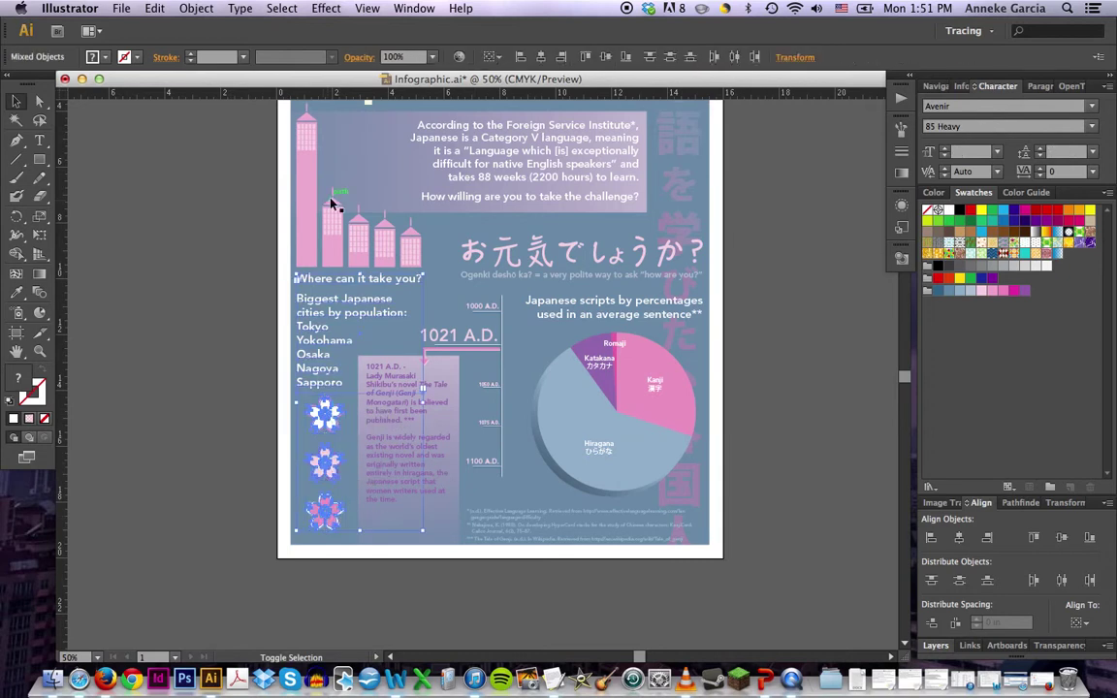
{"action": "left_click", "coordinate": [448, 373], "text": "shift"}
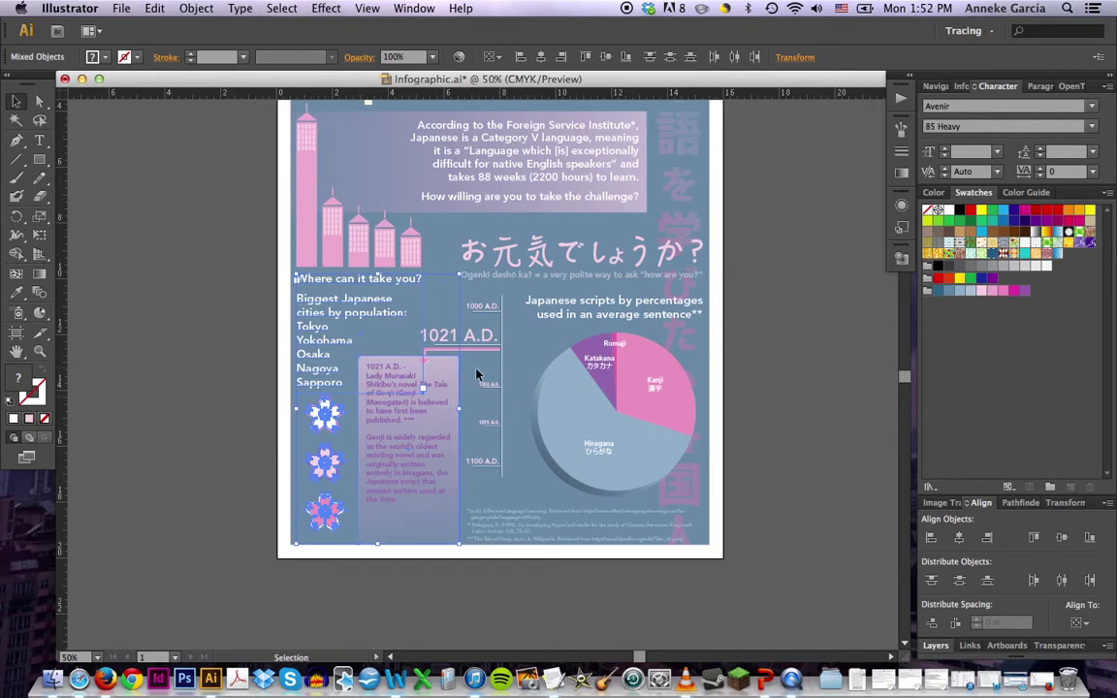
{"action": "left_click", "coordinate": [452, 368], "text": "shift"}
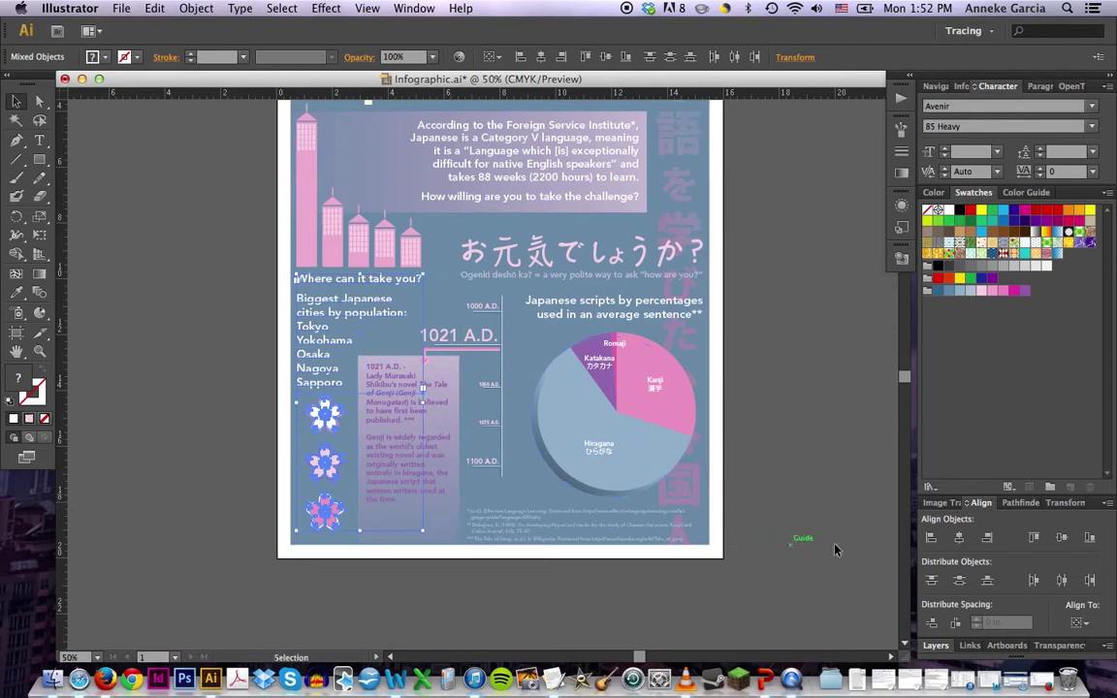
{"action": "left_click", "coordinate": [932, 538]}
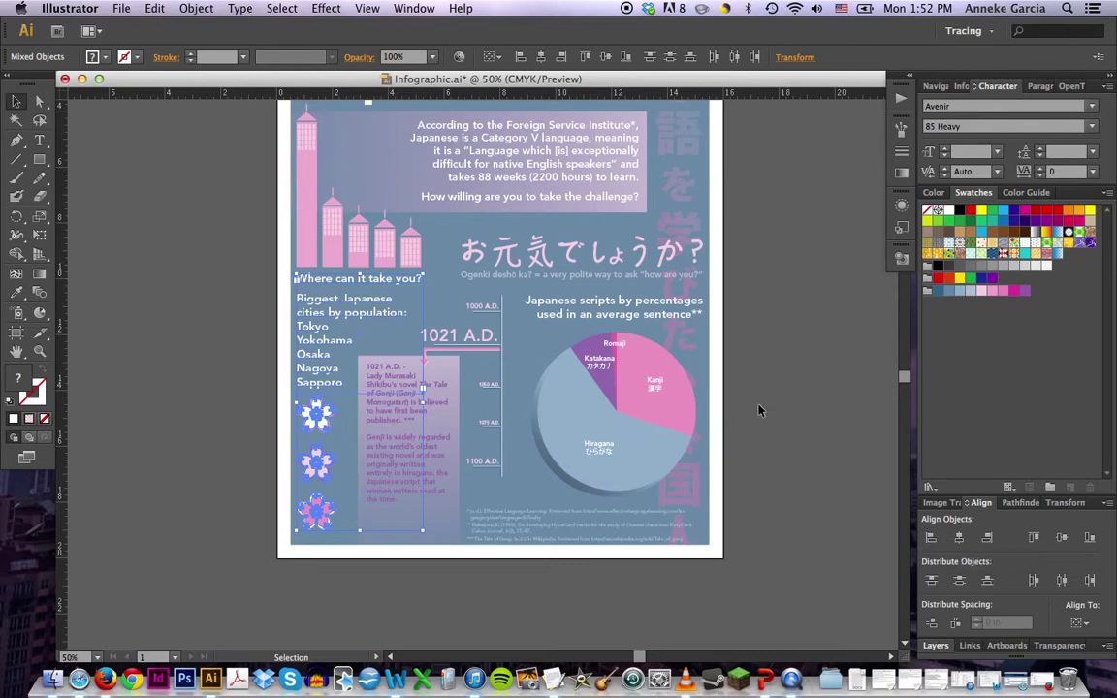
{"action": "left_click", "coordinate": [783, 383]}
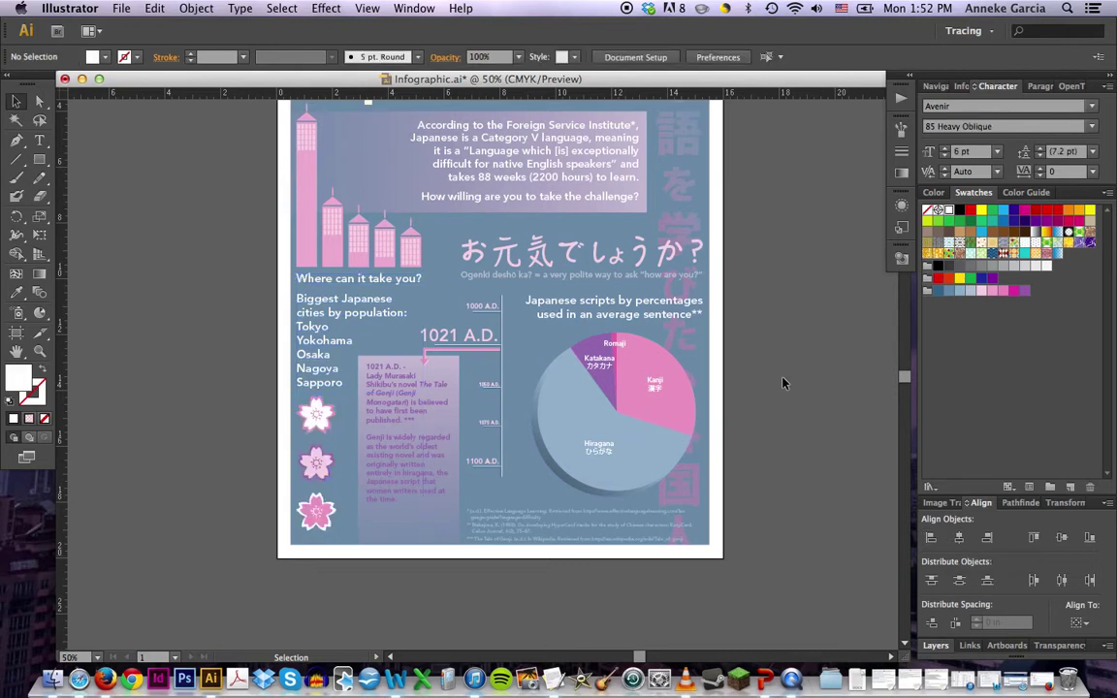
Move the three blossoms together slightly right and down below the city list
{"action": "left_click", "coordinate": [320, 414]}
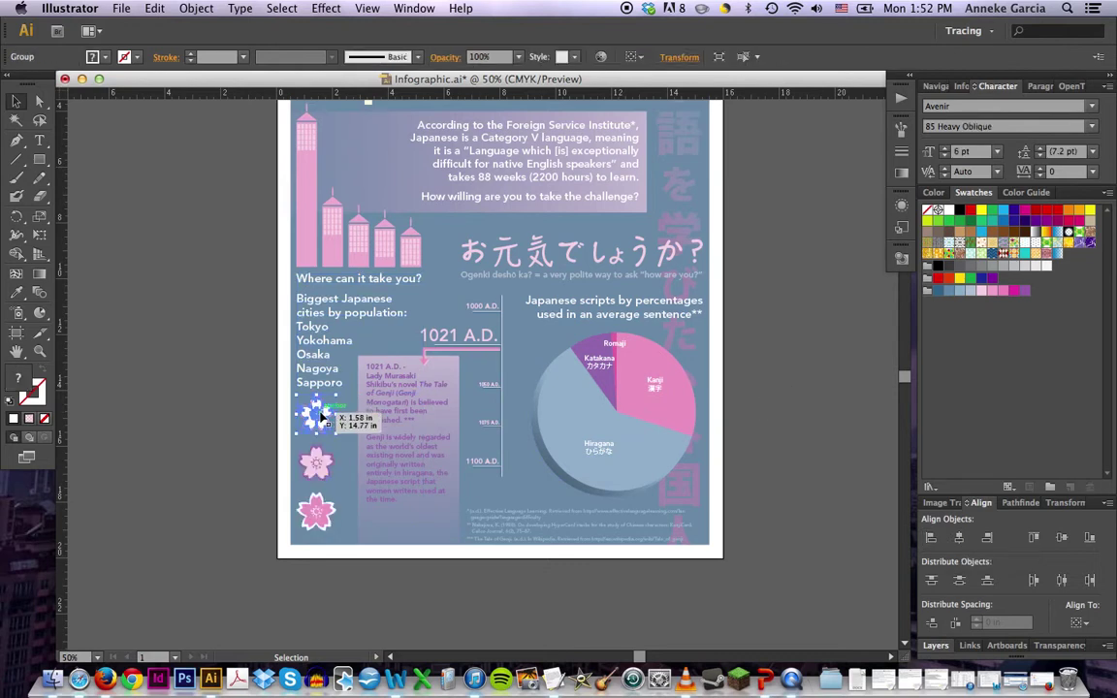
{"action": "left_click_drag", "start_coordinate": [321, 416], "coordinate": [321, 514]}
{"action": "left_click", "coordinate": [319, 420]}
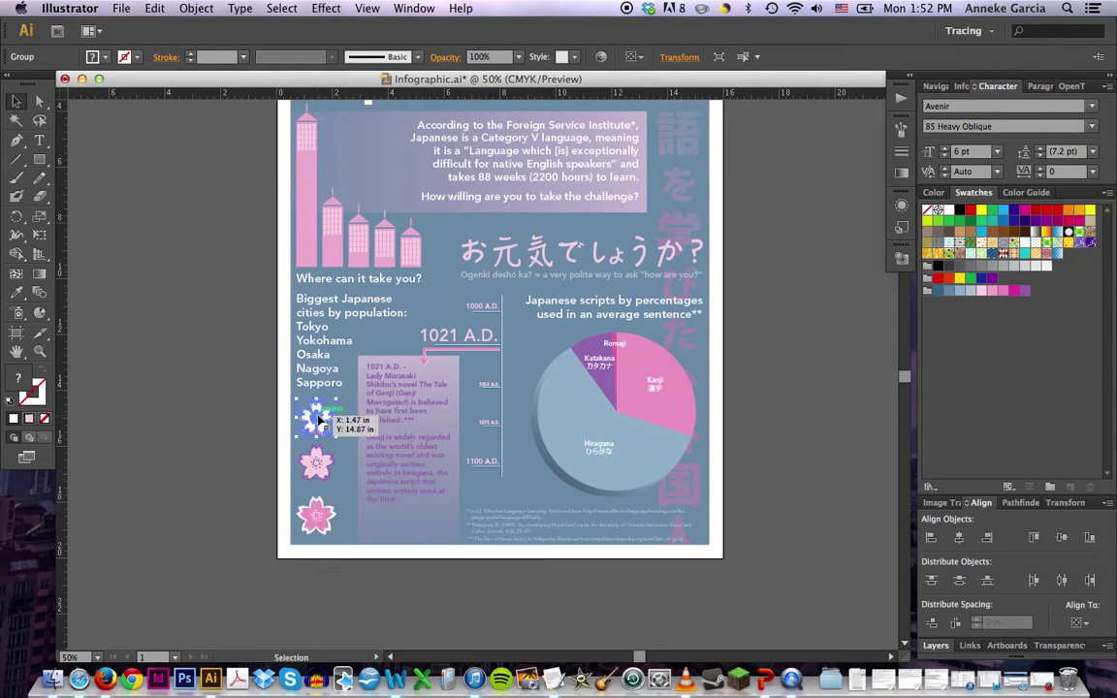
{"action": "left_click", "coordinate": [317, 464], "text": "shift"}
{"action": "left_click", "coordinate": [315, 517], "text": "shift"}
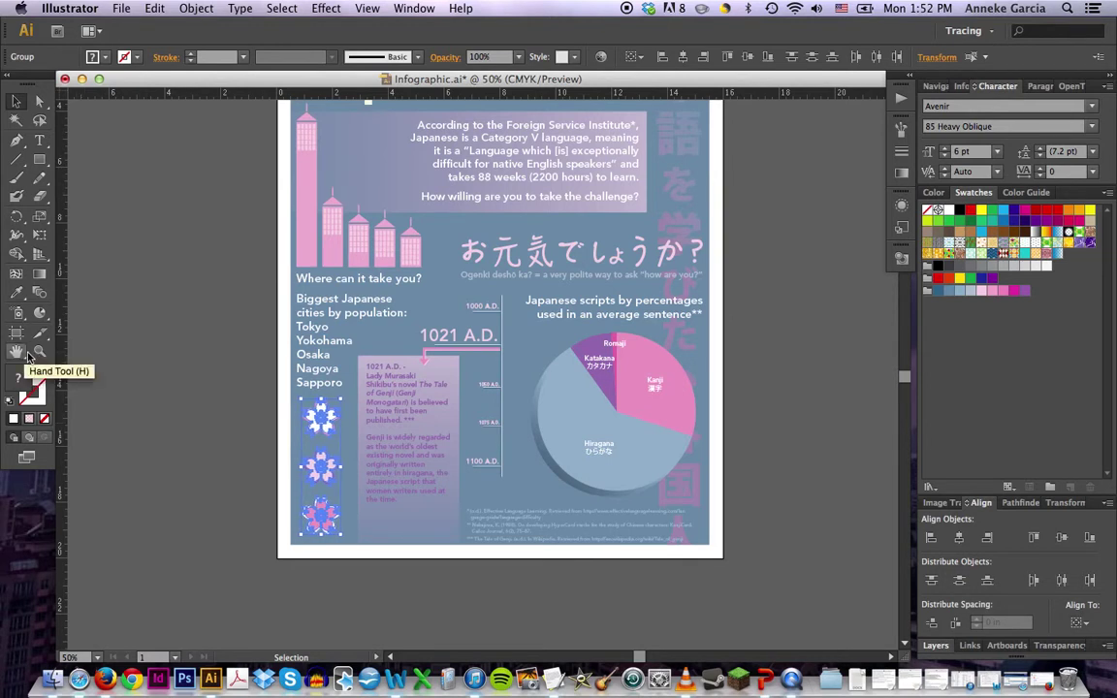
{"action": "left_click", "coordinate": [211, 433]}
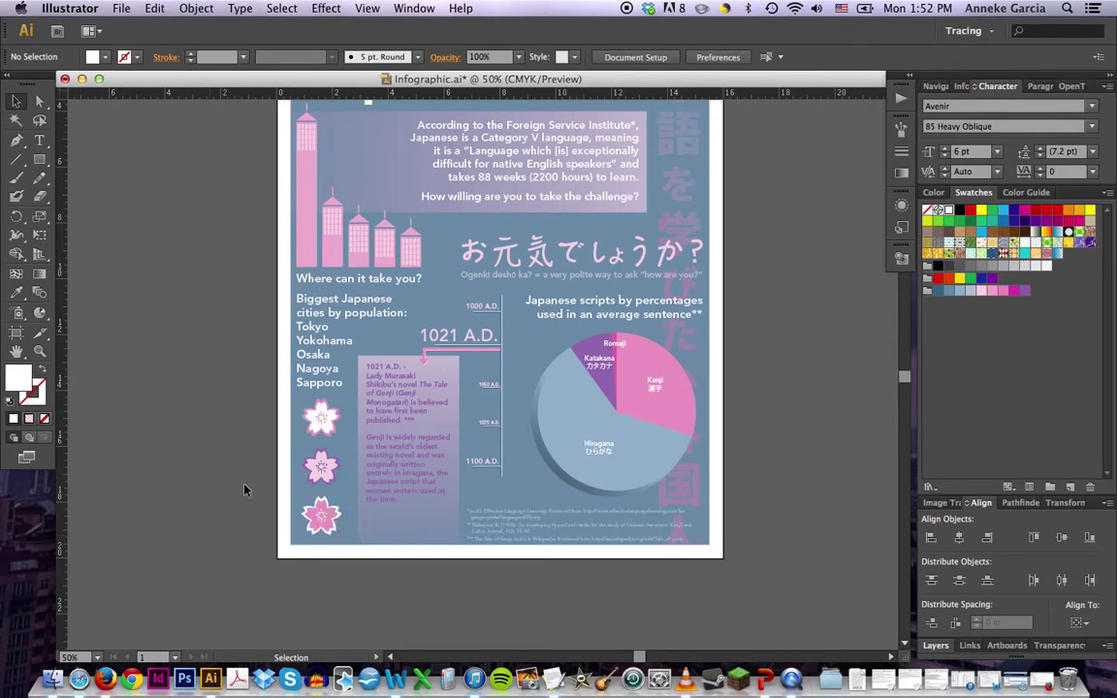
Draw a white rectangle over the middle blossom, spanning the gap between the poster background's left edge and the purple text box
{"action": "key", "text": "m"}
{"action": "left_click_drag", "start_coordinate": [288, 438], "coordinate": [358, 491]}
{"action": "key", "text": "v"}
{"action": "key", "text": "super+equal"}
{"action": "key", "text": "super+equal"}
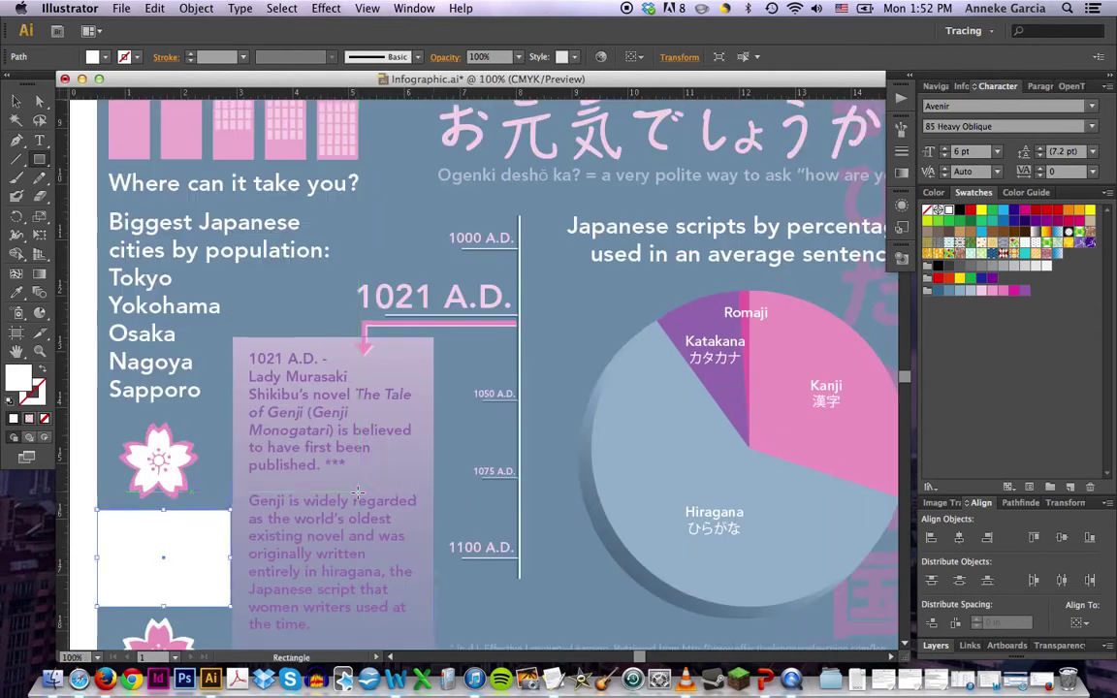
{"action": "key", "text": "m"}
{"action": "scroll", "coordinate": [360, 494], "scroll_direction": "down", "scroll_amount": 3}
{"action": "scroll", "coordinate": [361, 494], "scroll_direction": "left", "scroll_amount": 4}
{"action": "key", "text": "v"}
{"action": "left_click", "coordinate": [271, 444]}
{"action": "mouse_move", "coordinate": [271, 443]}
{"action": "left_mouse_down"}
{"action": "mouse_move", "coordinate": [286, 443]}
{"action": "mouse_move", "coordinate": [273, 442]}
{"action": "left_mouse_up"}
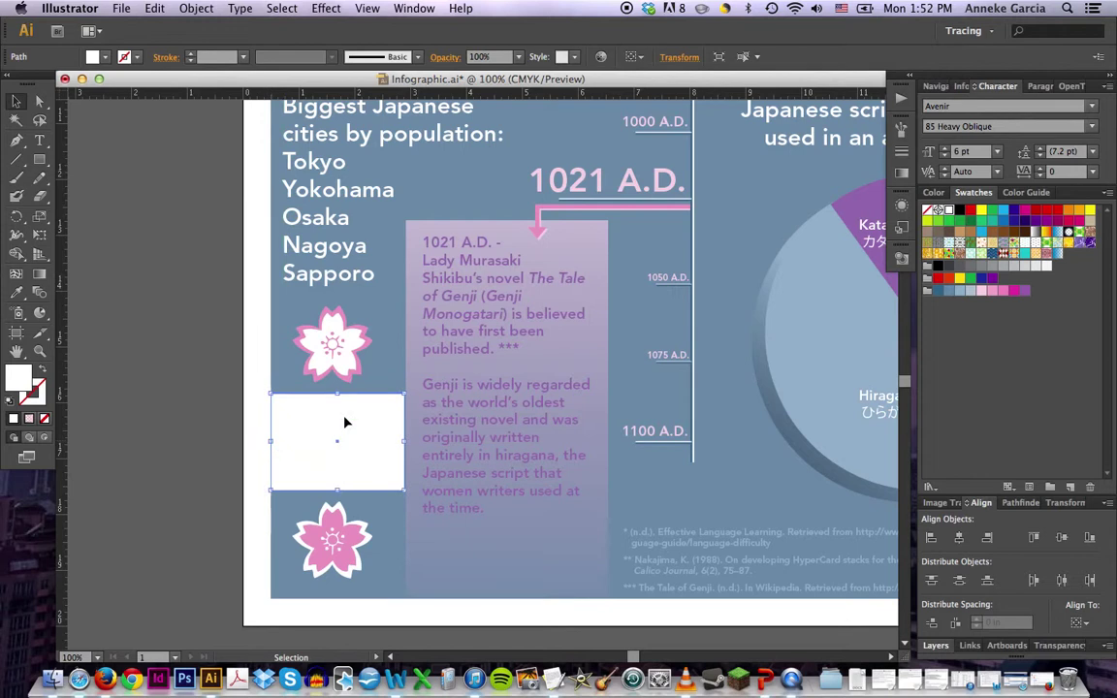
Centre the three blossoms horizontally within the gap using the white rectangle as a spacer, and remove the rectangle
{"action": "left_click_drag", "start_coordinate": [222, 333], "coordinate": [361, 545]}
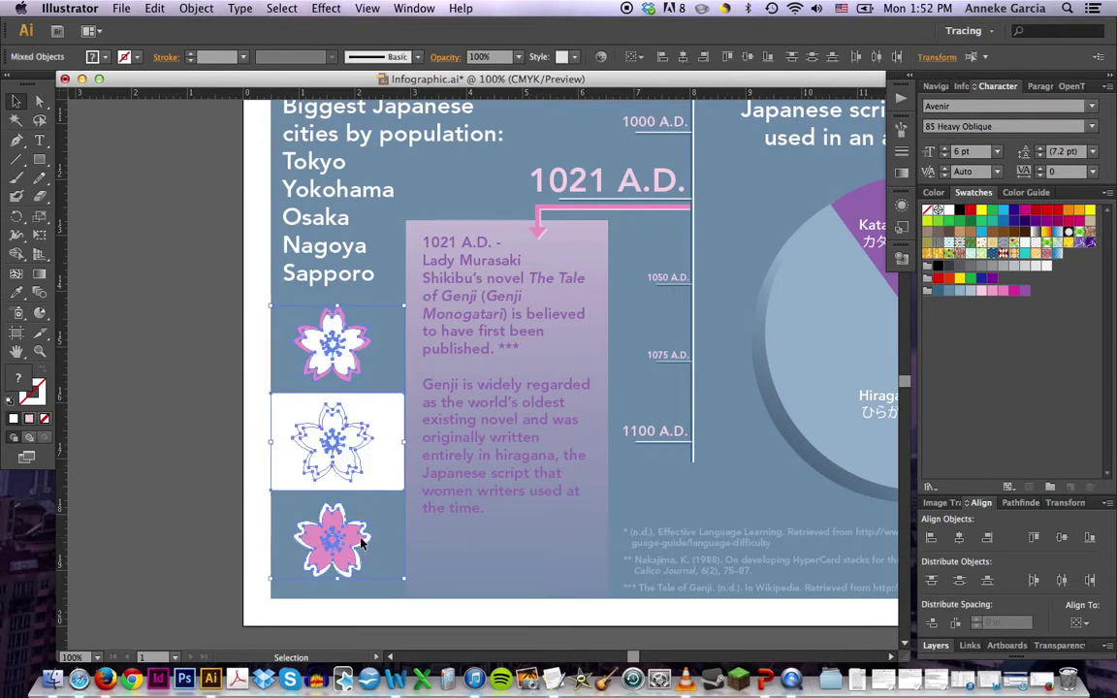
{"action": "left_click", "coordinate": [961, 538]}
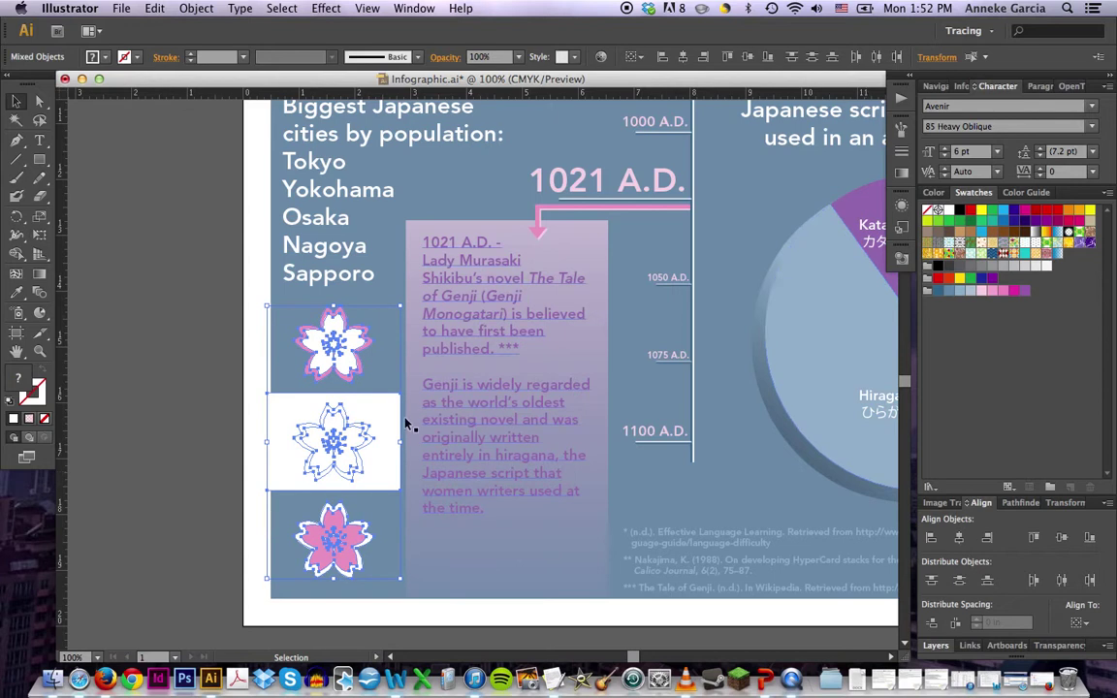
{"action": "left_click_drag", "start_coordinate": [379, 411], "coordinate": [384, 412]}
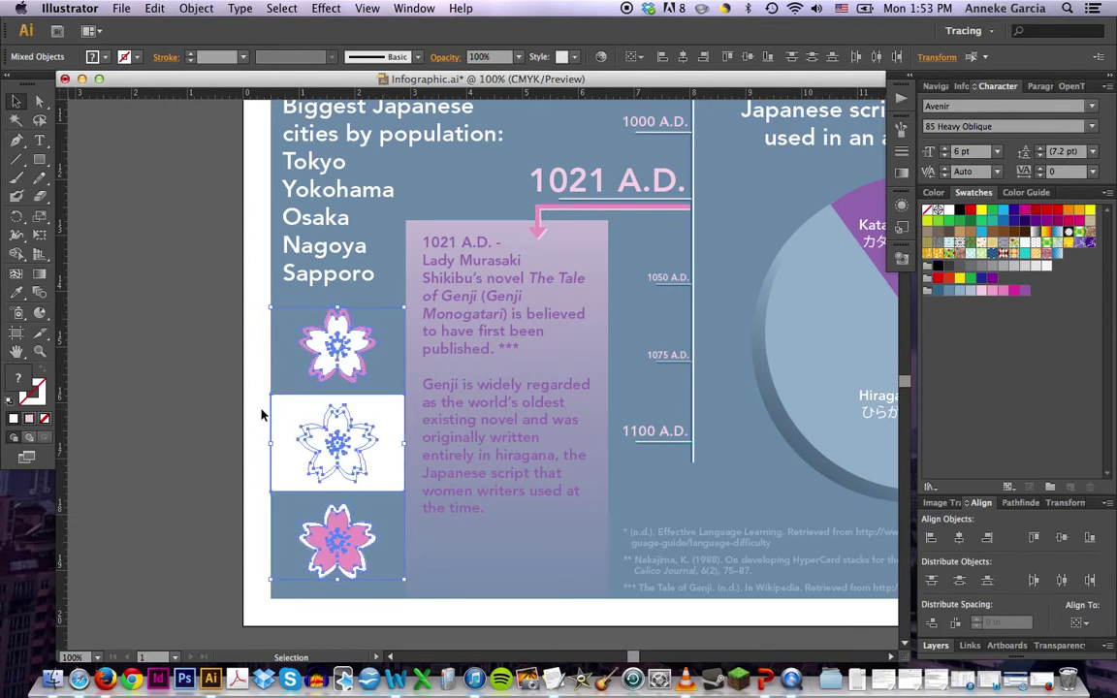
{"action": "left_click", "coordinate": [255, 453]}
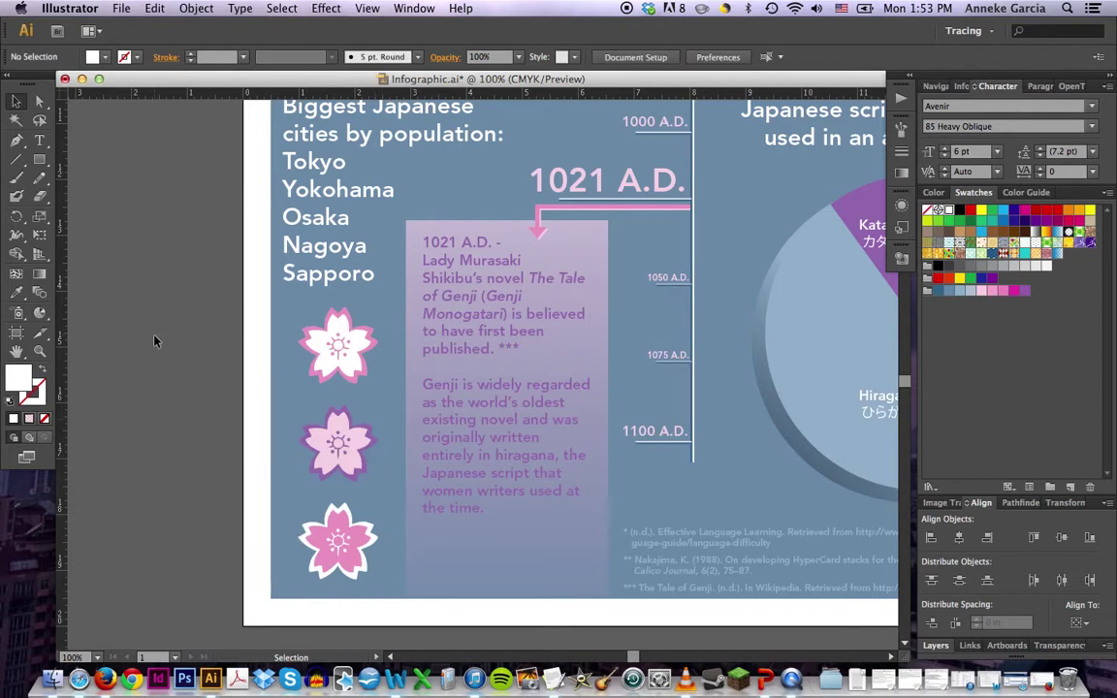
Examine the whole poster and the blossom column beneath the city list
{"action": "key", "text": "a"}
{"action": "key", "text": "super+minus"}
{"action": "key", "text": "super+minus"}
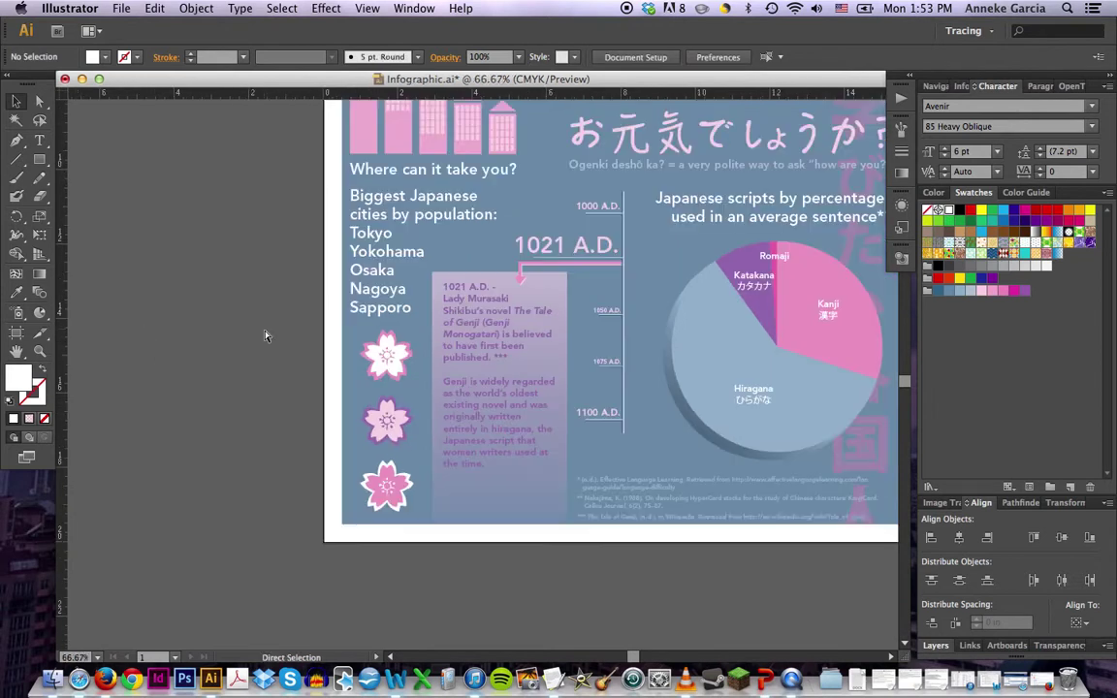
{"action": "key", "text": "super+0"}
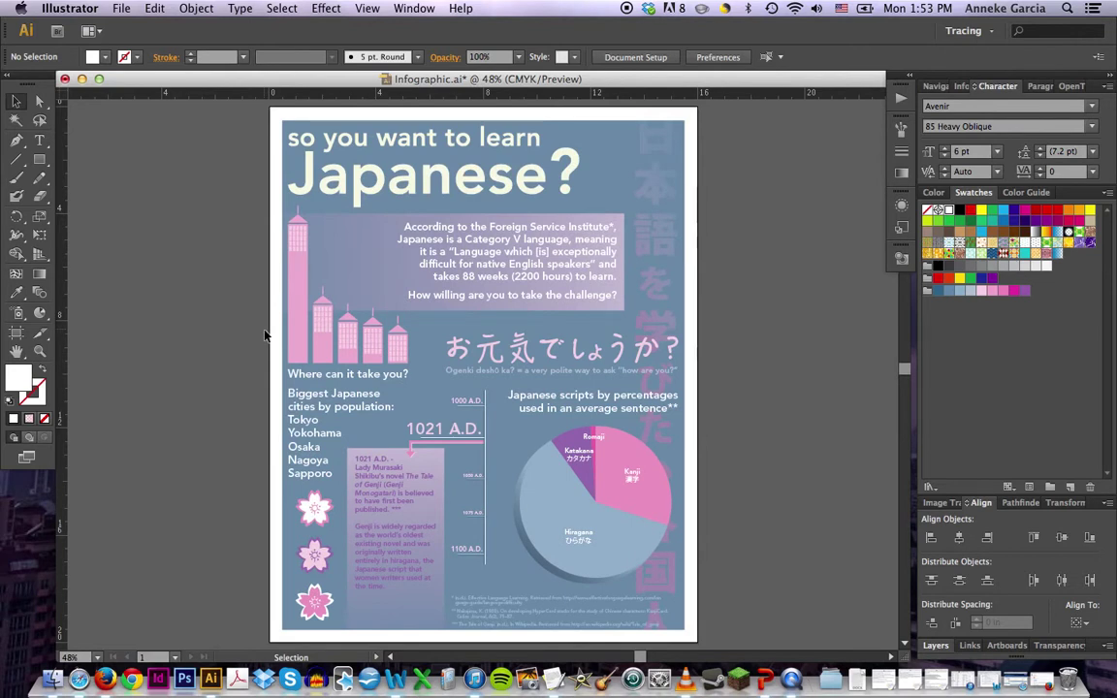
{"action": "scroll", "coordinate": [265, 334], "scroll_direction": "up", "scroll_amount": 3}
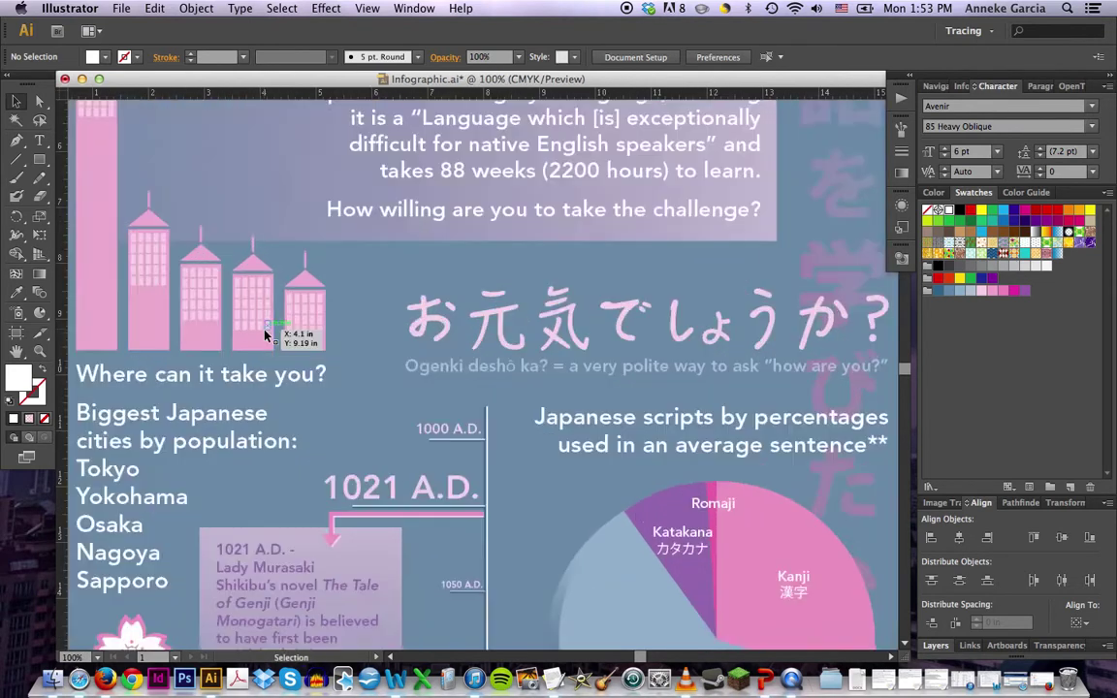
{"action": "scroll", "coordinate": [264, 334], "scroll_direction": "down", "scroll_amount": 10}
{"action": "scroll", "coordinate": [265, 335], "scroll_direction": "left", "scroll_amount": 4}
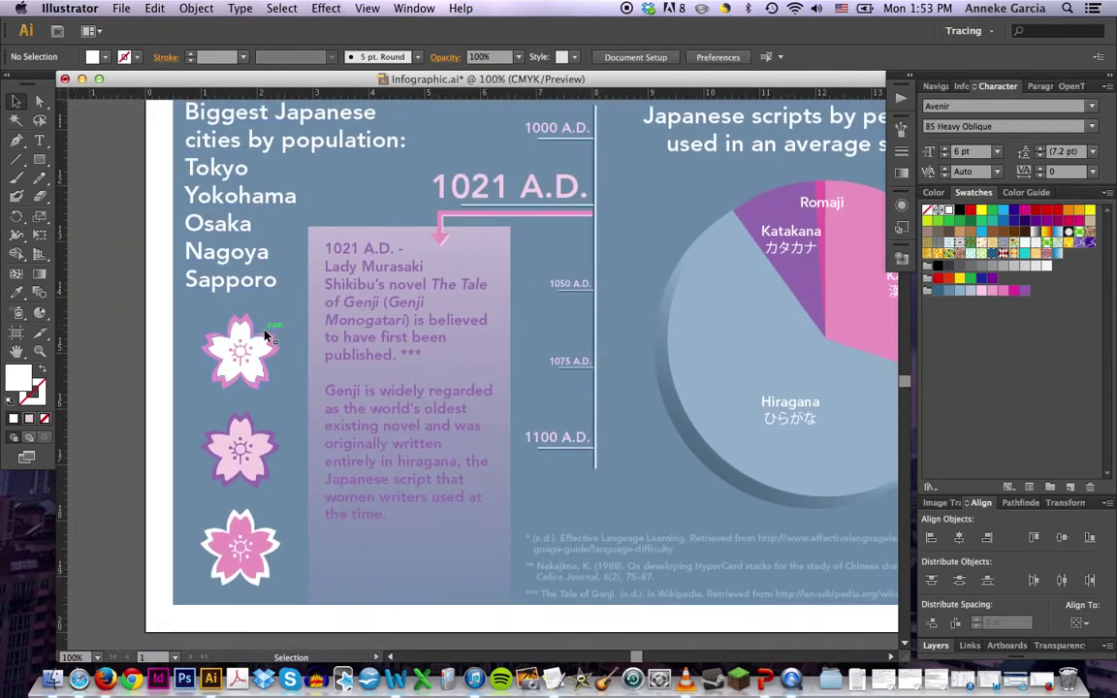
{"action": "scroll", "coordinate": [264, 334], "scroll_direction": "down", "scroll_amount": 2}
{"action": "scroll", "coordinate": [264, 334], "scroll_direction": "left", "scroll_amount": 2}
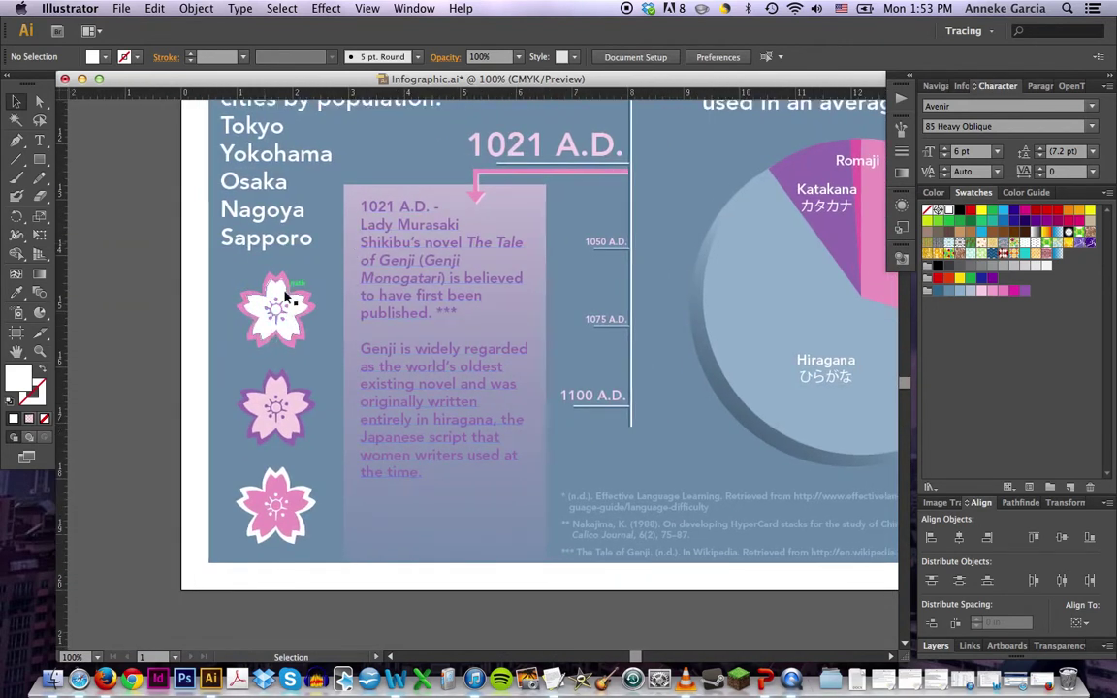
Select the white blossom below the city list and show its Transform settings
{"action": "left_click", "coordinate": [283, 298]}
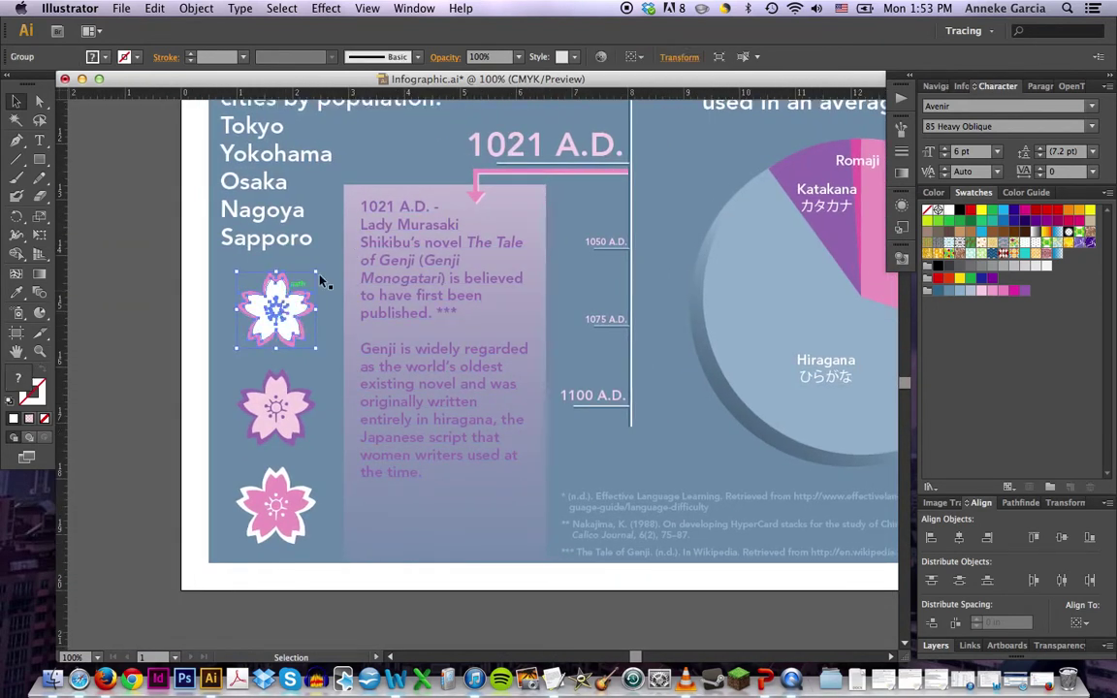
{"action": "left_click", "coordinate": [679, 58]}
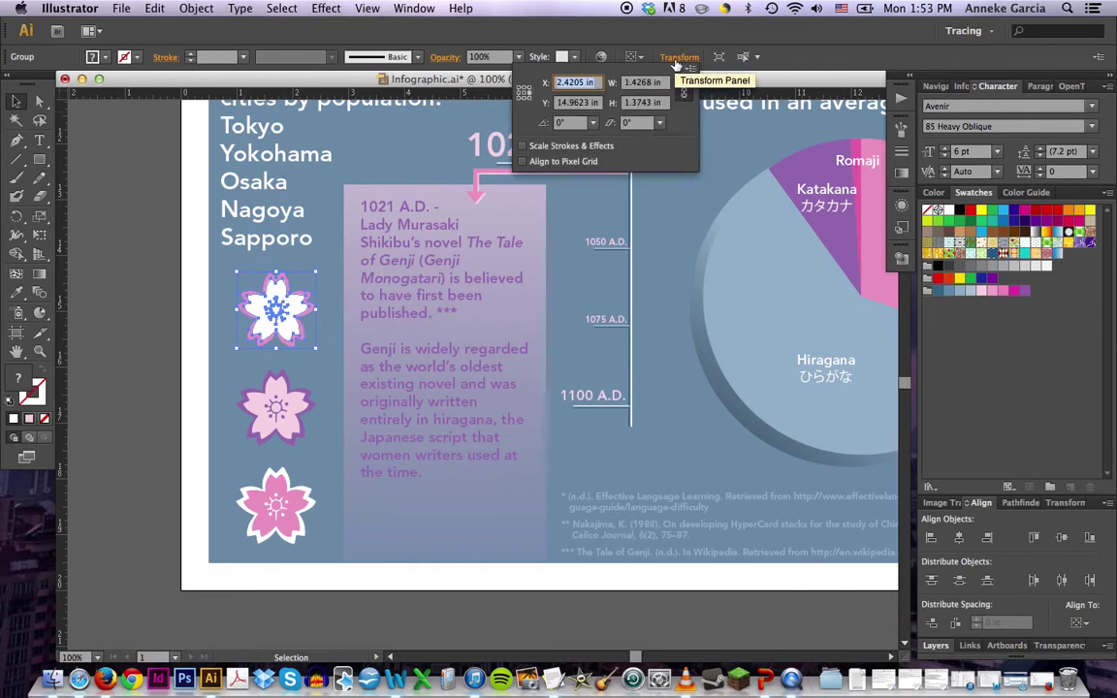
{"action": "left_click", "coordinate": [1073, 505]}
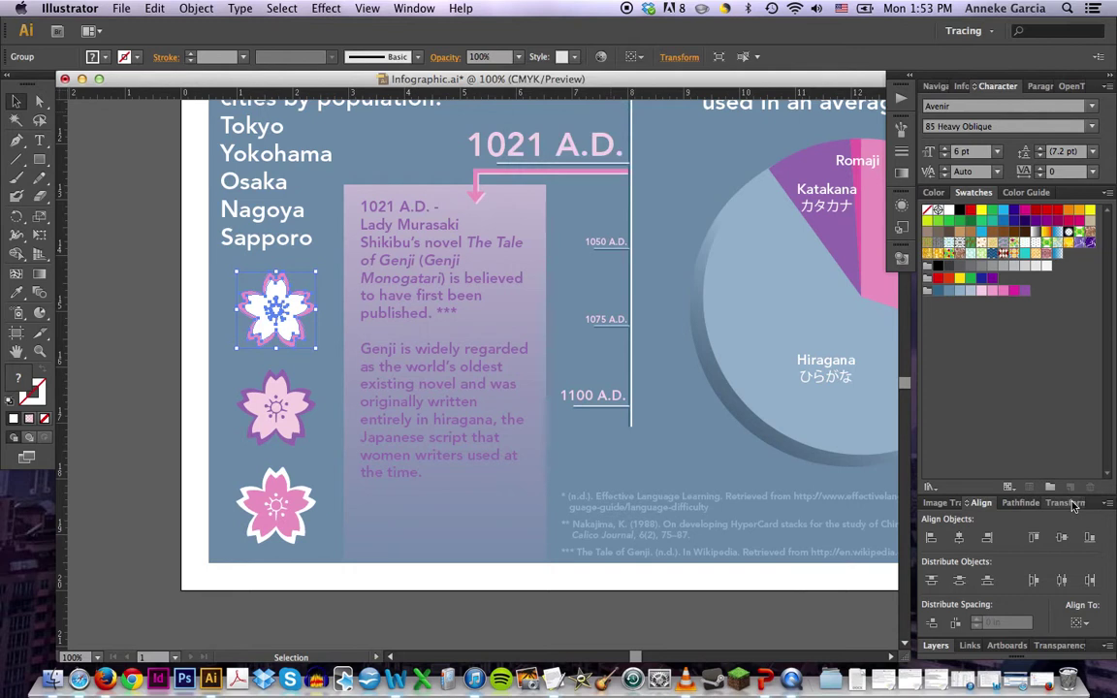
{"action": "left_click", "coordinate": [1073, 505]}
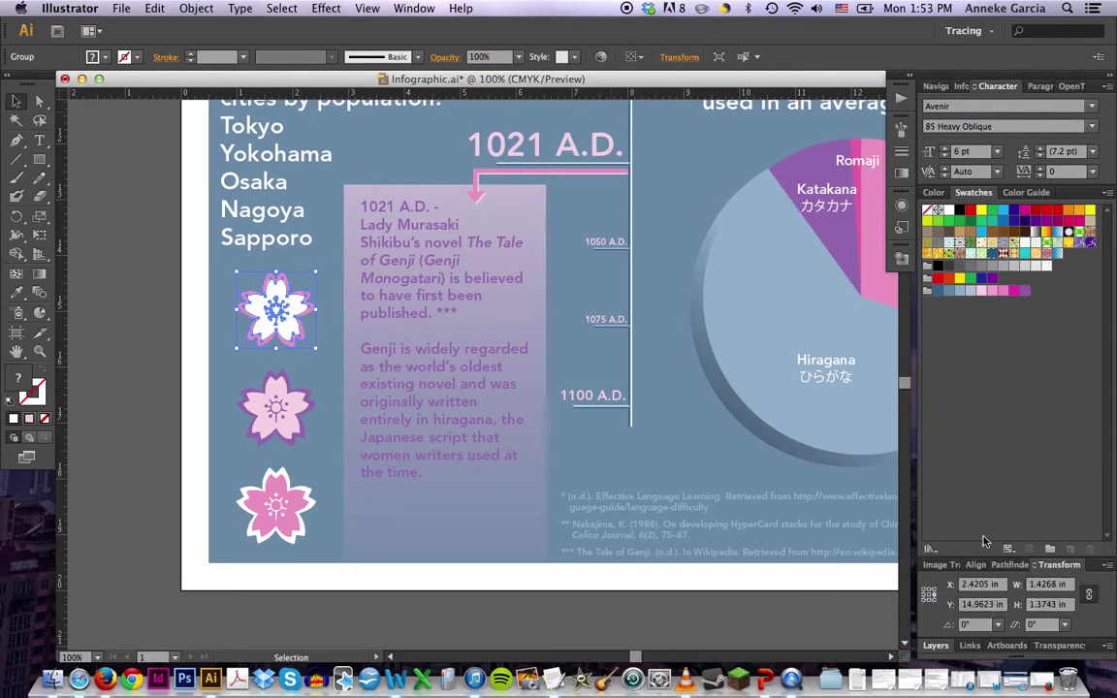
{"action": "left_click", "coordinate": [412, 9]}
{"action": "left_click", "coordinate": [409, 10]}
Try to rotate the white blossom by -30° about its middle-right reference point, and undo the rotation
{"action": "left_click", "coordinate": [679, 56]}
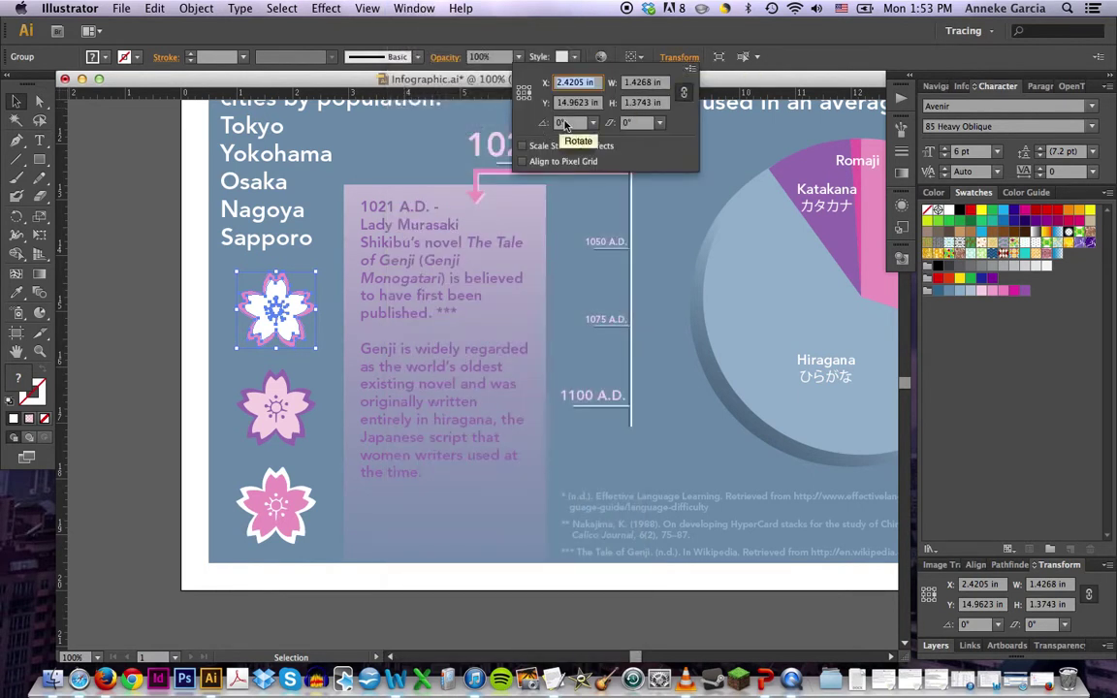
{"action": "left_click", "coordinate": [595, 123]}
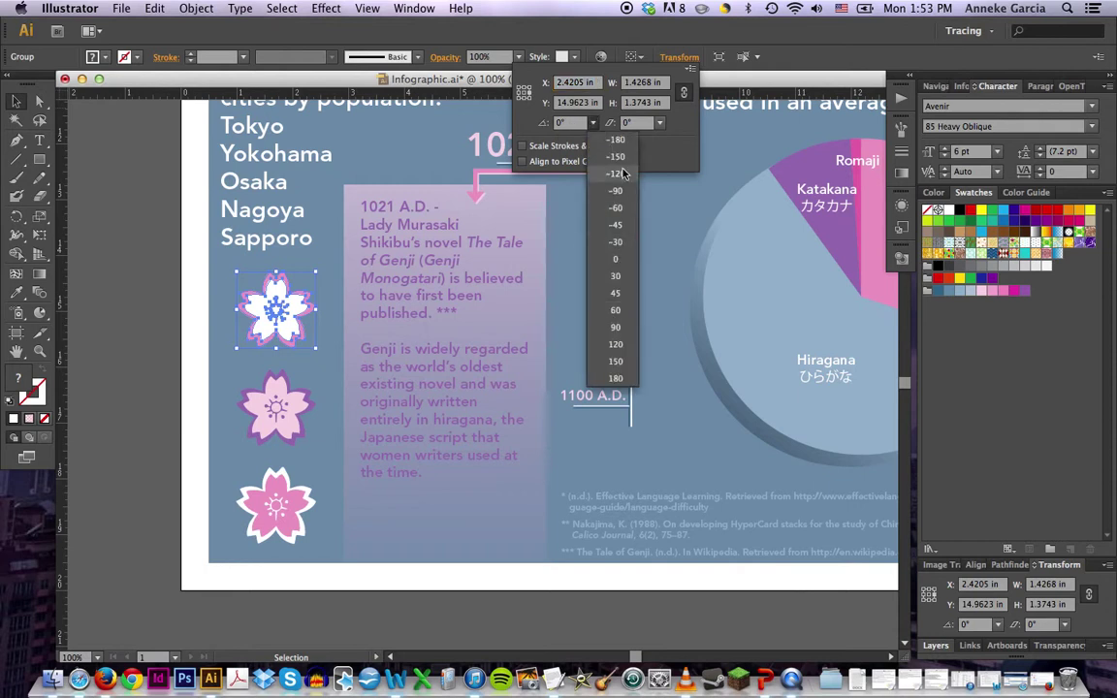
{"action": "left_click", "coordinate": [616, 241]}
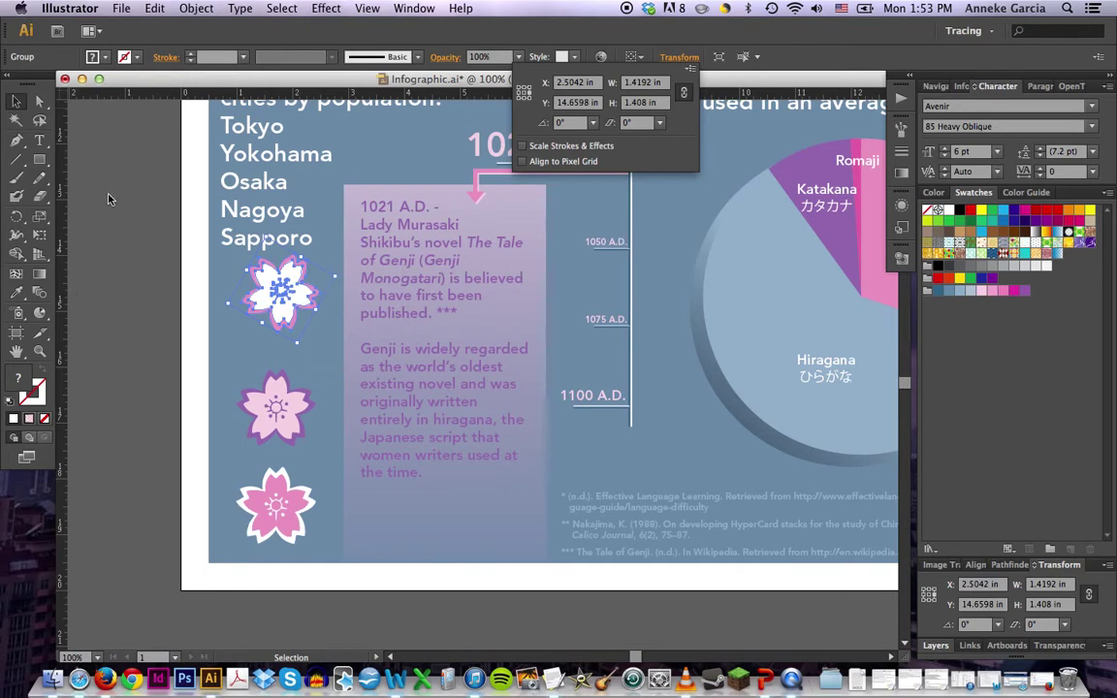
{"action": "key", "text": "Escape"}
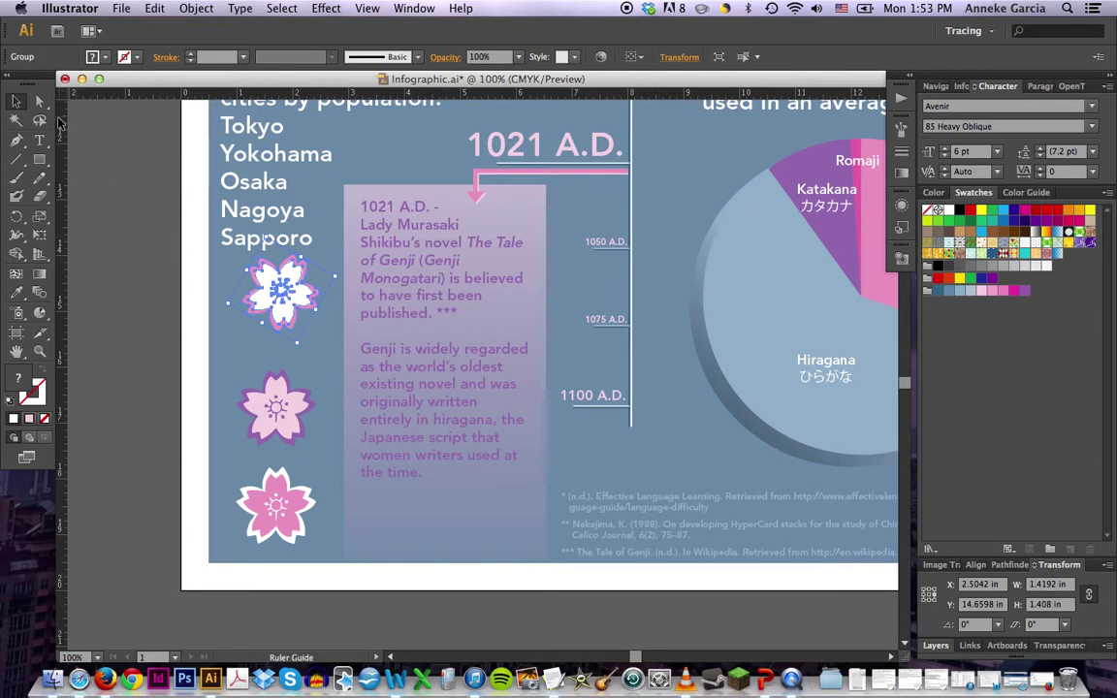
{"action": "left_click", "coordinate": [154, 164]}
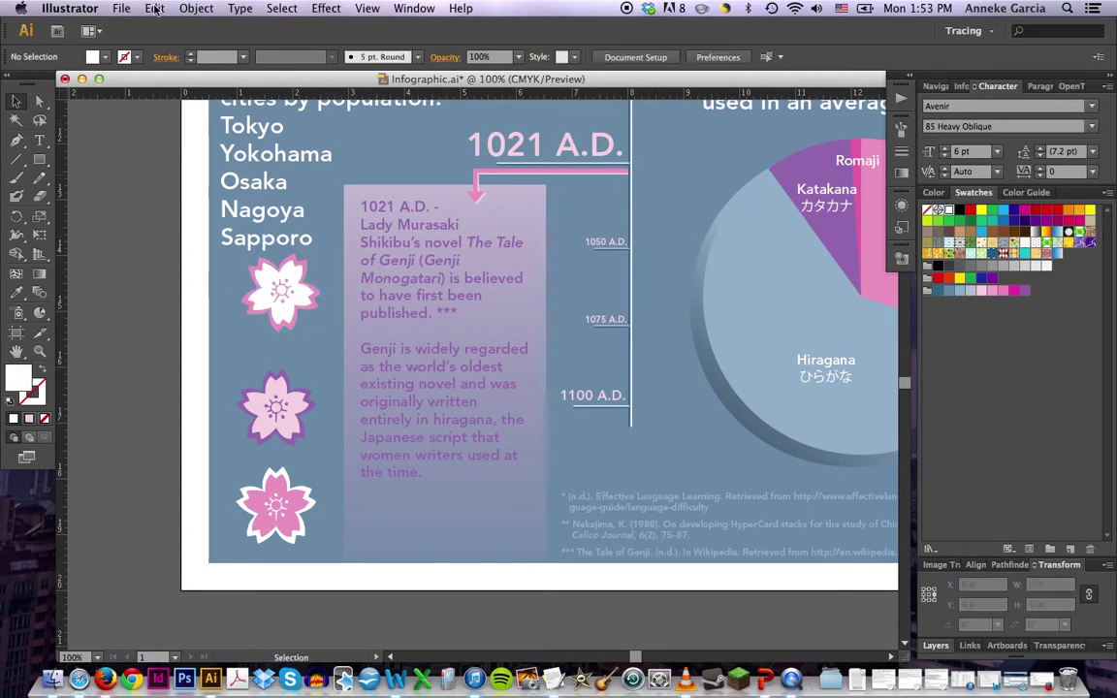
{"action": "left_click", "coordinate": [153, 8]}
{"action": "left_click", "coordinate": [163, 25]}
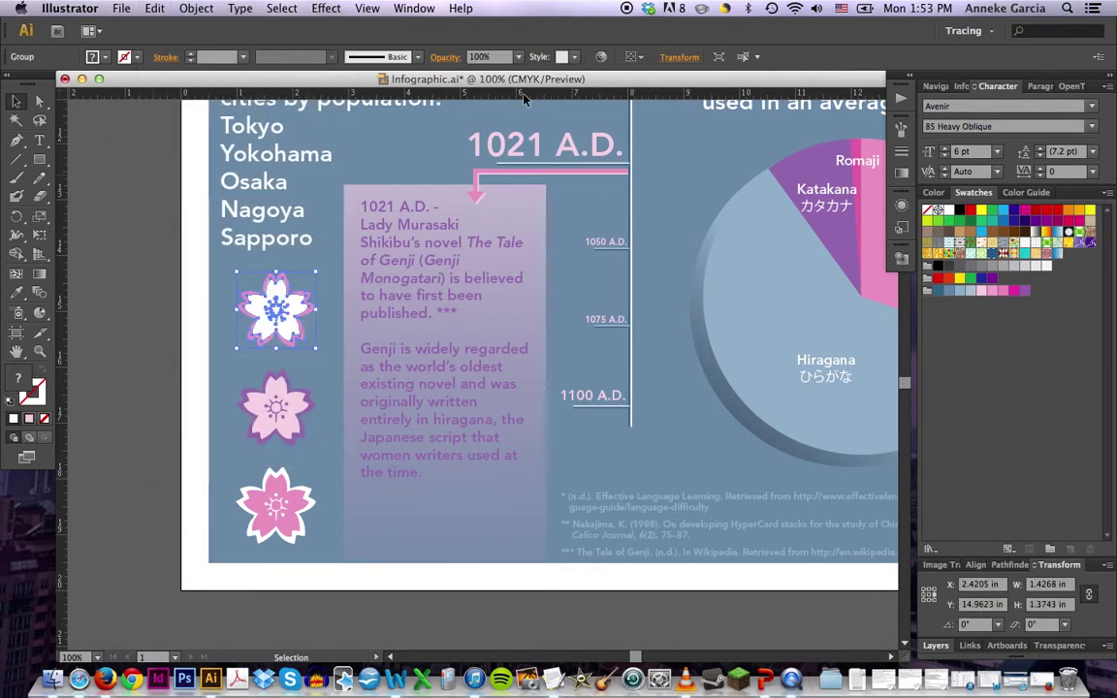
Set the white blossom's reference point to its centre and rotate it by -30°
{"action": "left_click", "coordinate": [692, 57]}
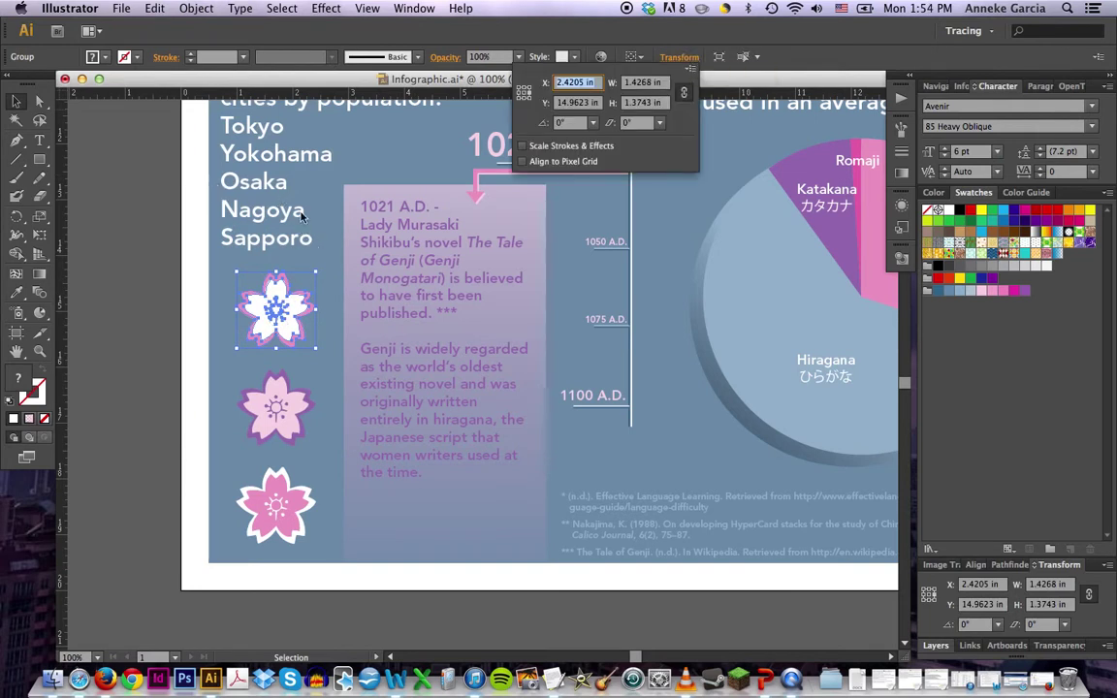
{"action": "left_click", "coordinate": [521, 96]}
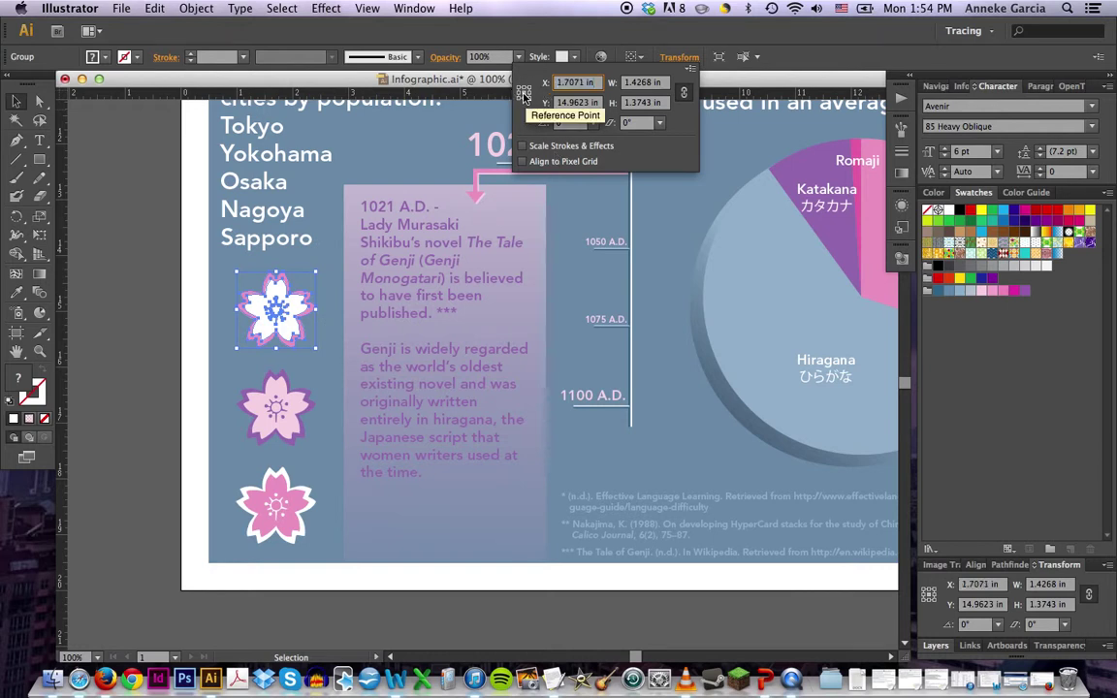
{"action": "left_click", "coordinate": [596, 123]}
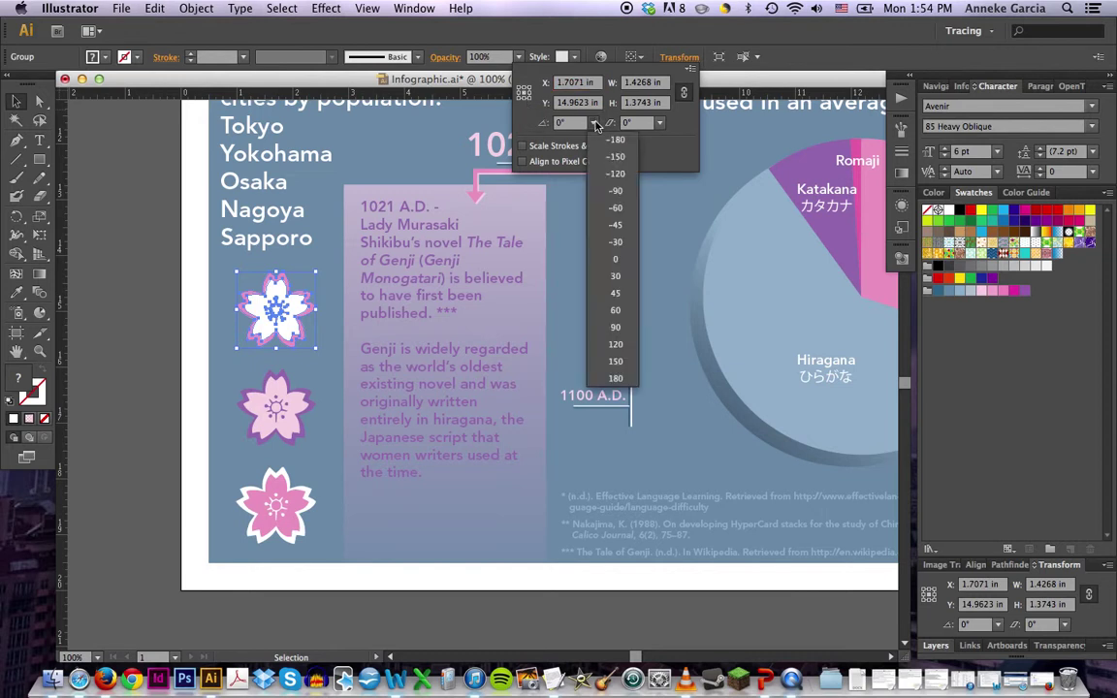
{"action": "left_click", "coordinate": [625, 242]}
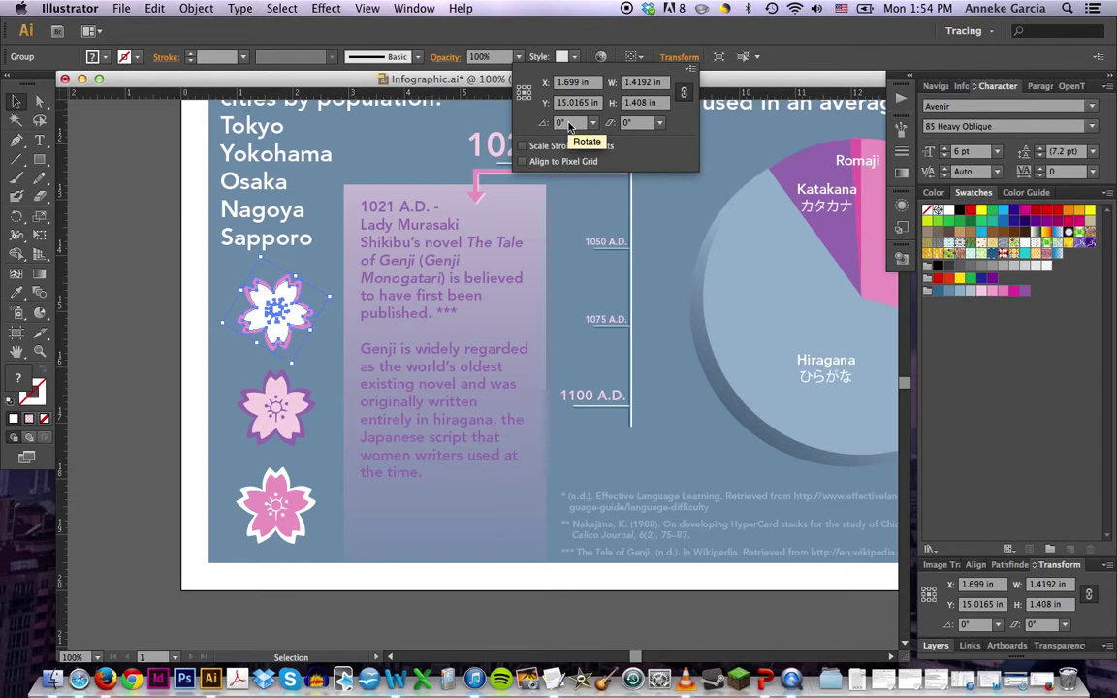
Undo the white blossom's last rotation and rotate it clockwise by about 10° around its centre
{"action": "key", "text": "Escape"}
{"action": "key", "text": "super+z"}
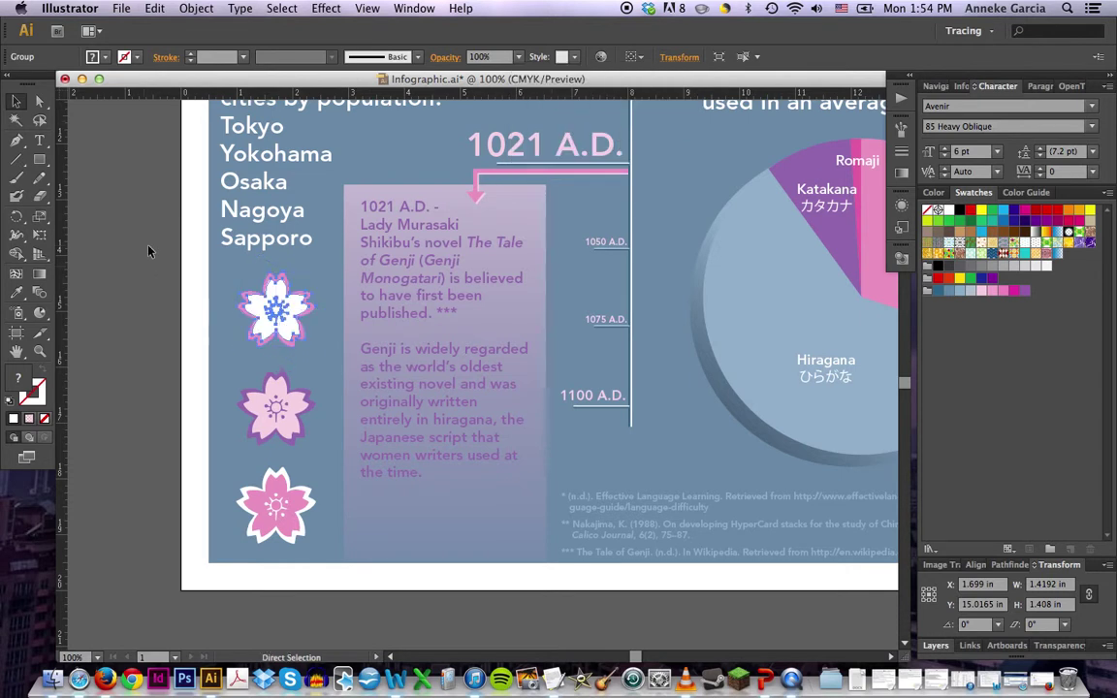
{"action": "left_click", "coordinate": [681, 57]}
{"action": "left_click", "coordinate": [572, 122]}
{"action": "type", "text": "-1"}
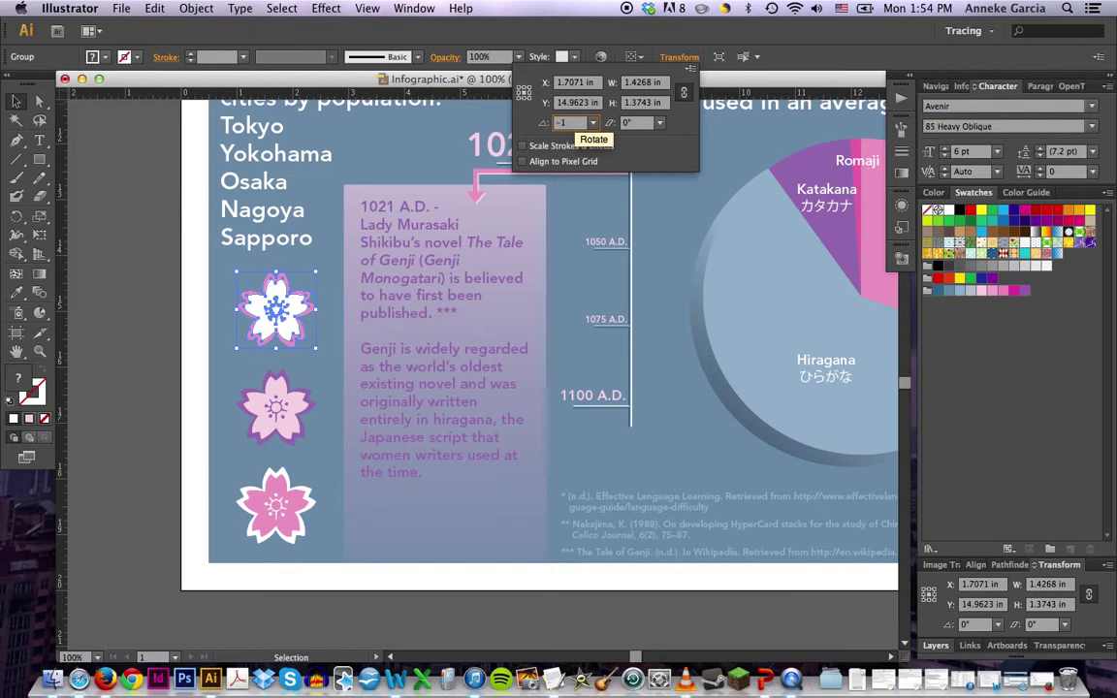
{"action": "key", "text": "Return"}
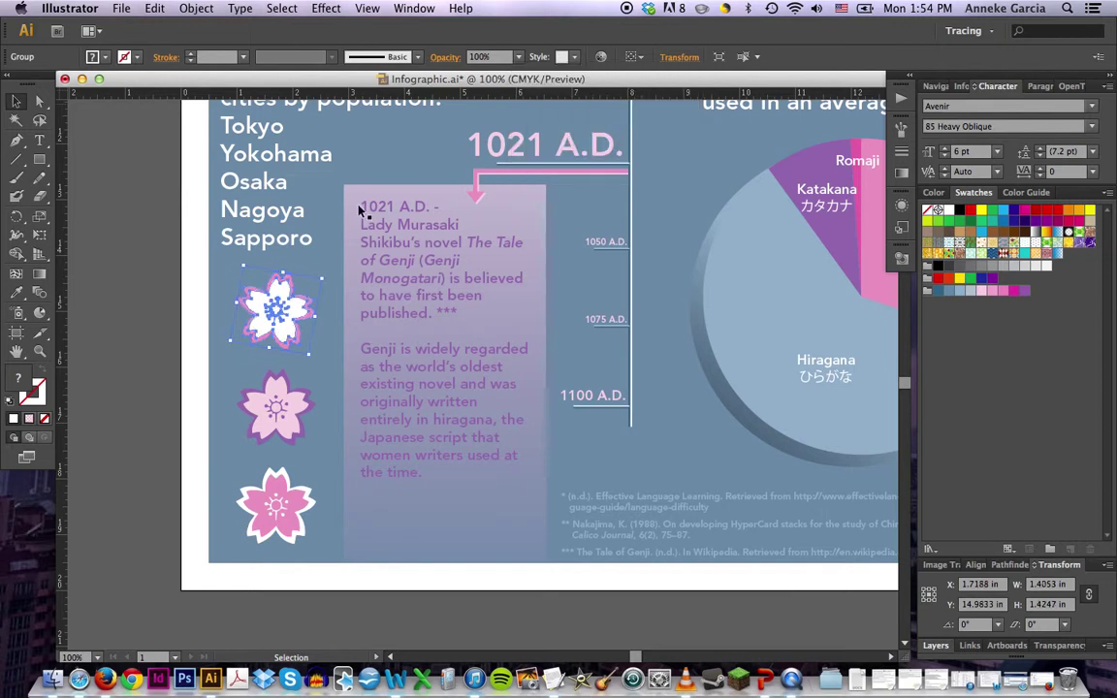
Rotate the middle, purple-edged blossom beneath the city list counterclockwise by 15° and deselect it
{"action": "left_click", "coordinate": [287, 400]}
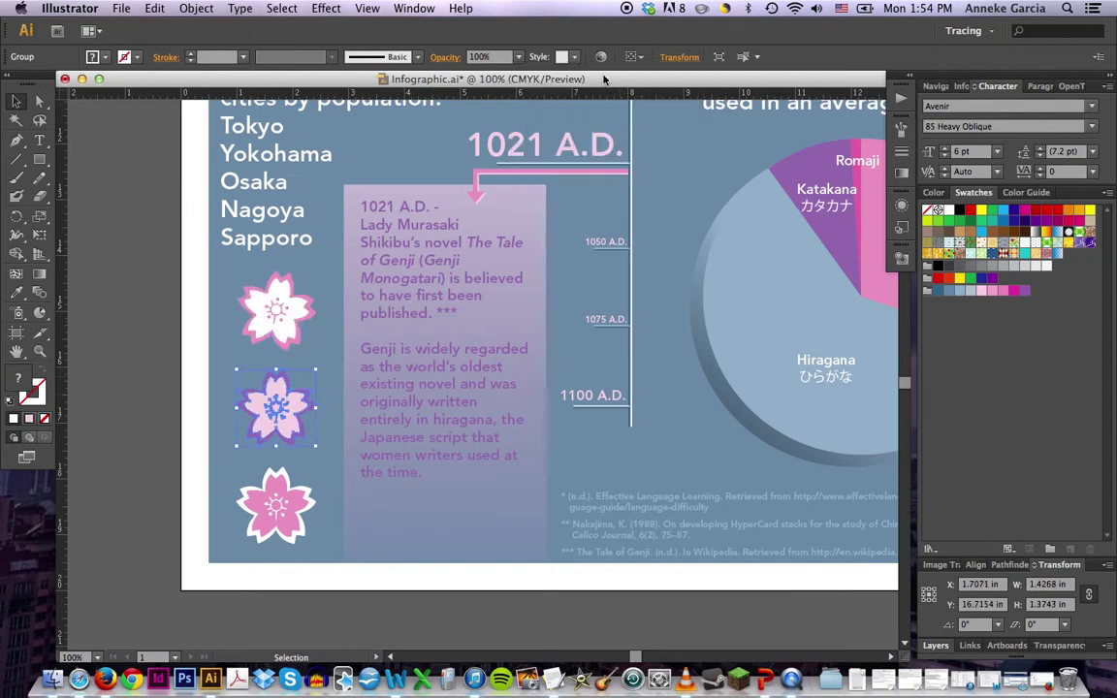
{"action": "left_click", "coordinate": [677, 59]}
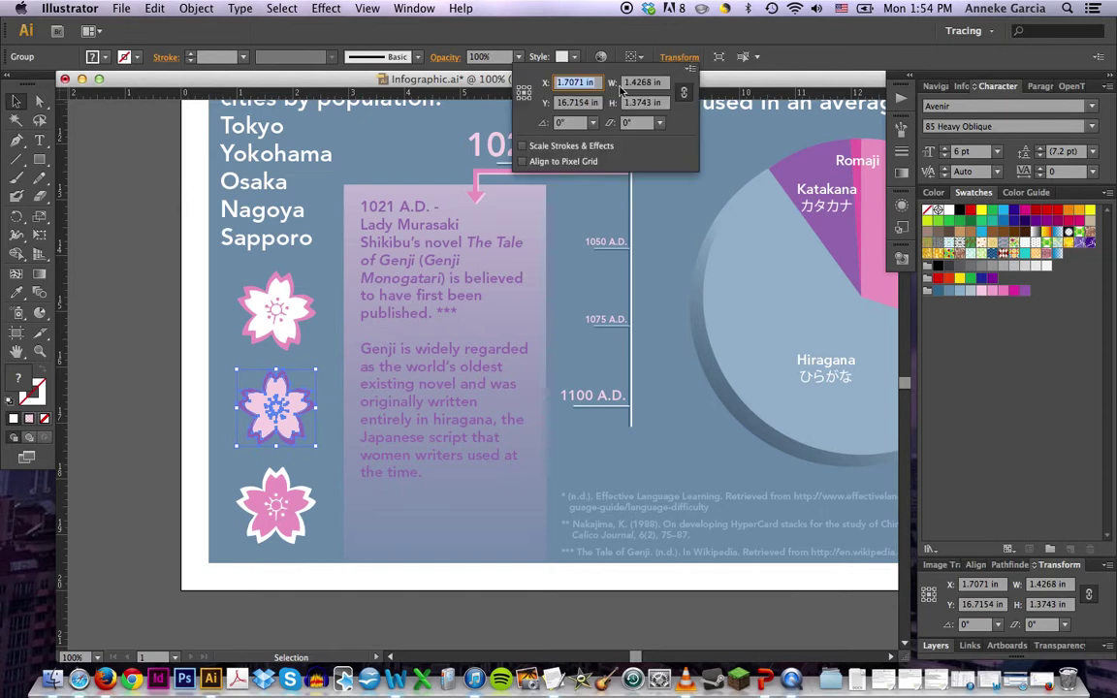
{"action": "left_click", "coordinate": [572, 124]}
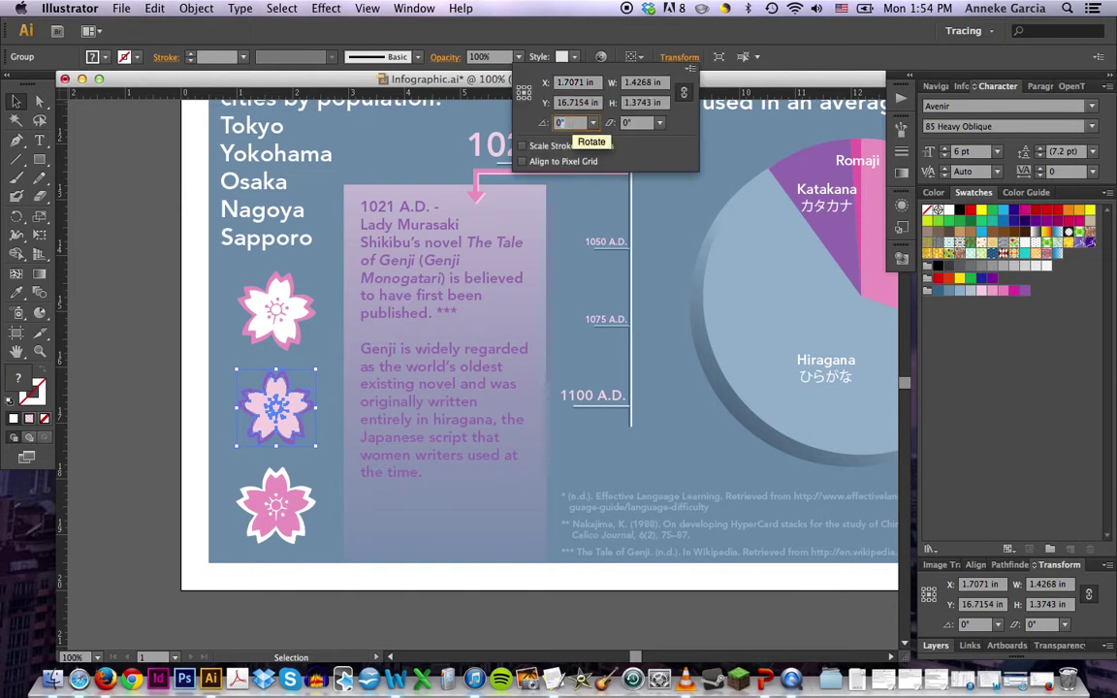
{"action": "type", "text": "107"}
{"action": "type", "text": "5"}
{"action": "key", "text": "Return"}
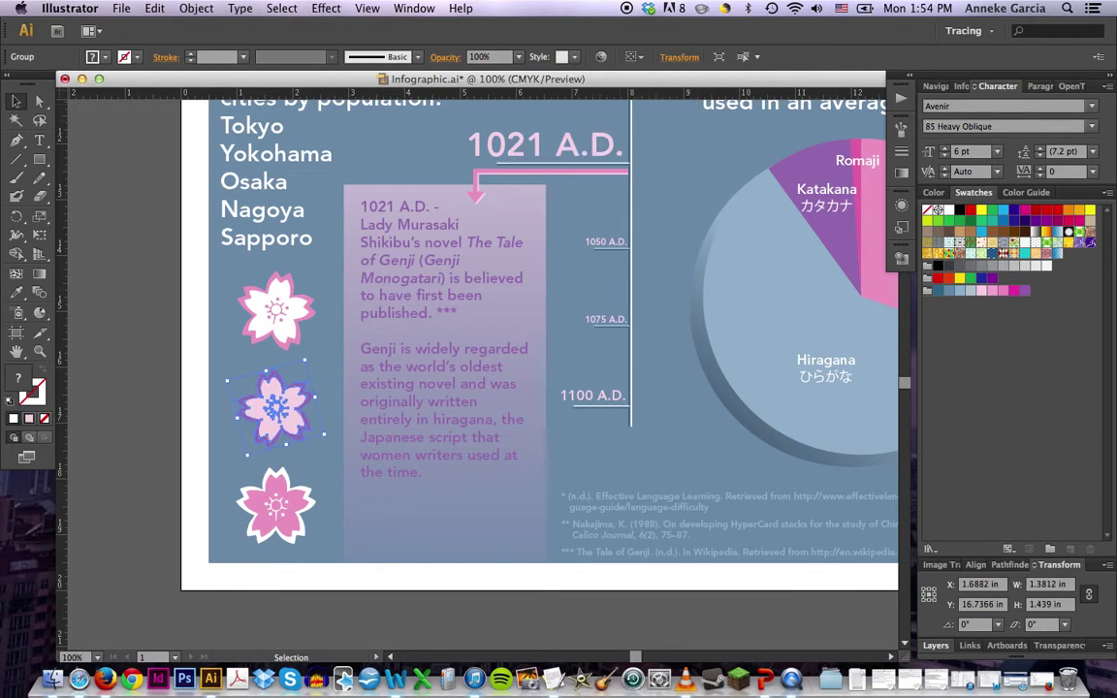
{"action": "left_click", "coordinate": [136, 415]}
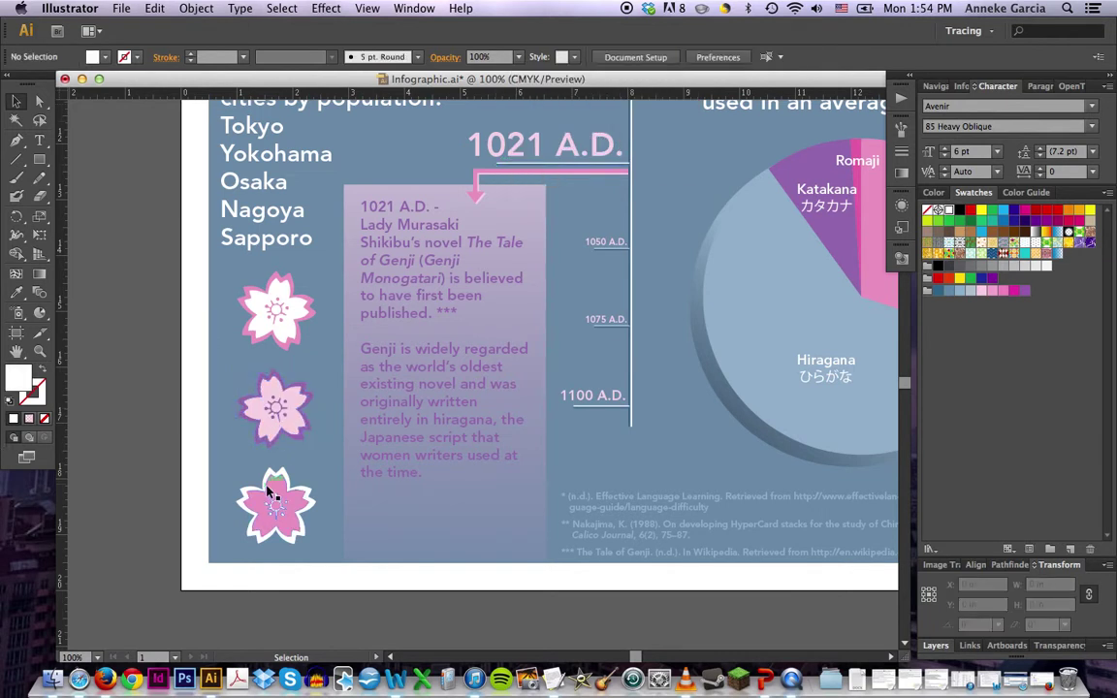
Rotate the lowest, white-edged pink blossom clockwise by 20° and deselect it
{"action": "left_click", "coordinate": [293, 499]}
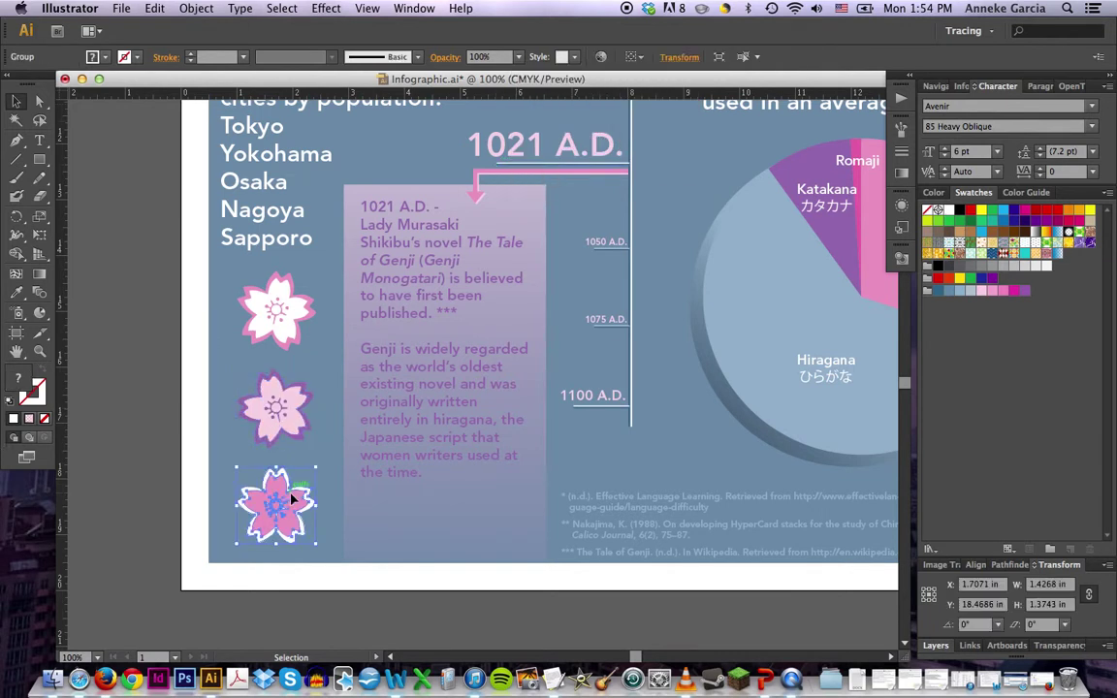
{"action": "left_click", "coordinate": [681, 57]}
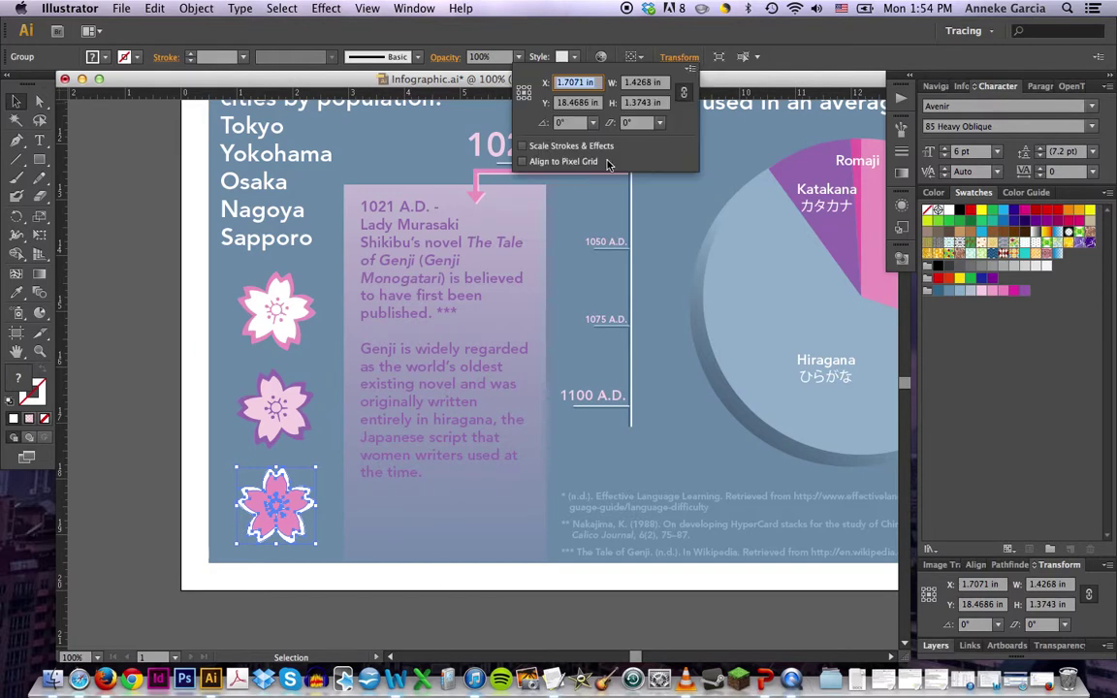
{"action": "left_click", "coordinate": [573, 118]}
{"action": "type", "text": "20"}
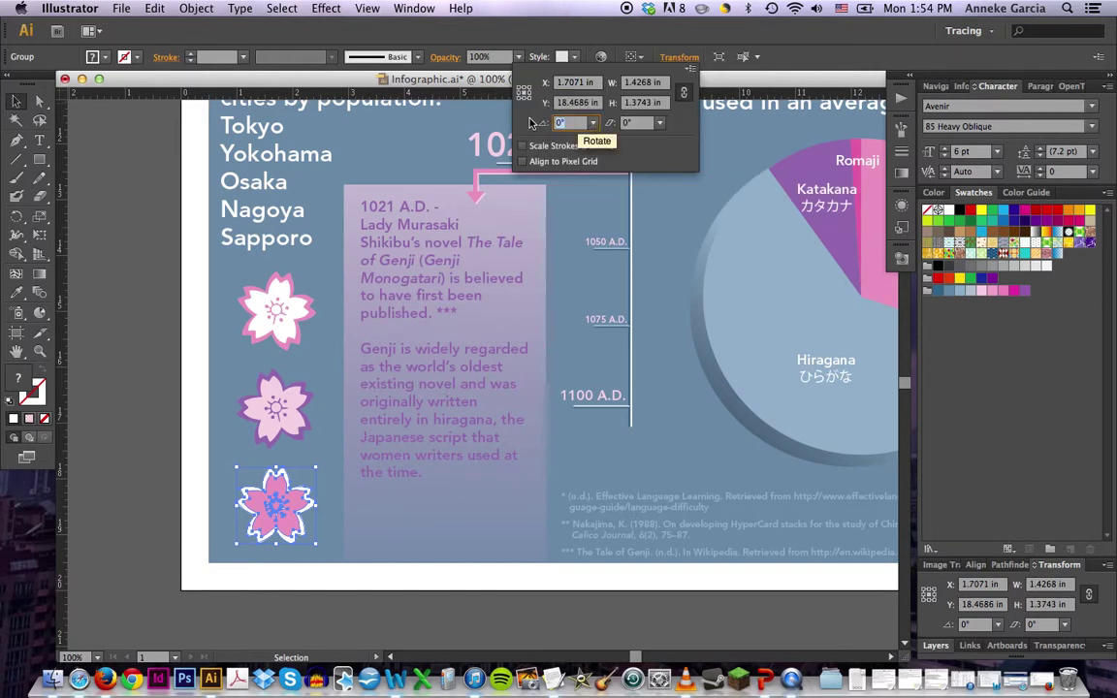
{"action": "key", "text": "Return"}
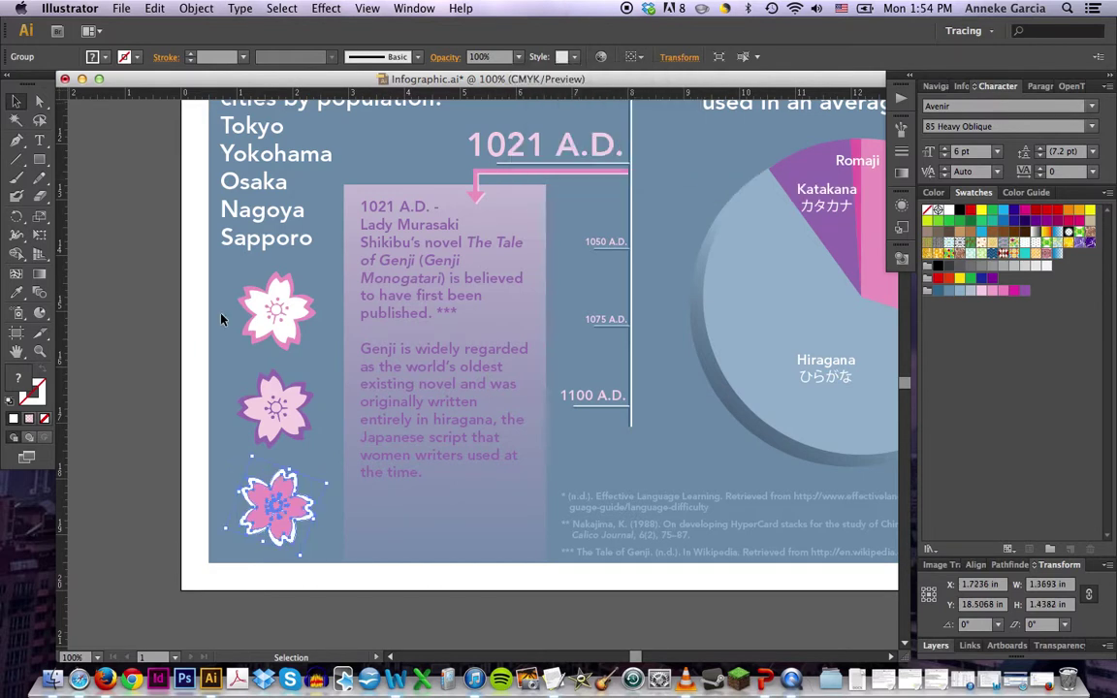
{"action": "left_click", "coordinate": [161, 394]}
Examine the whole poster, checking how the three rotated blossoms fit beneath the city list
{"action": "key", "text": "super+minus"}
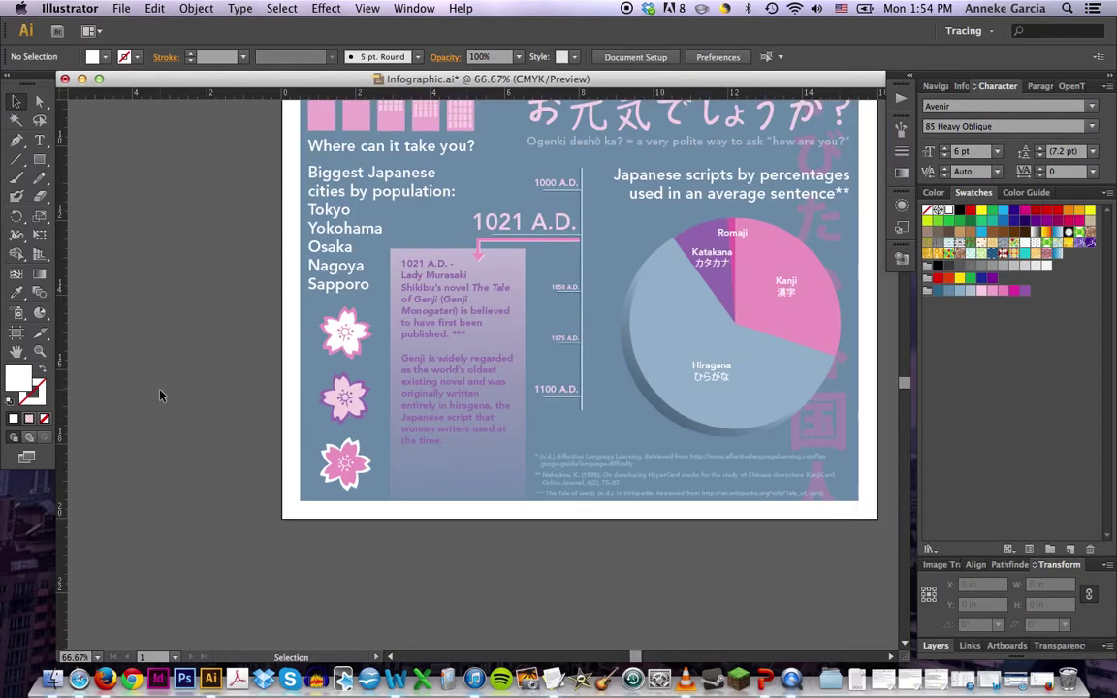
{"action": "key", "text": "super+minus"}
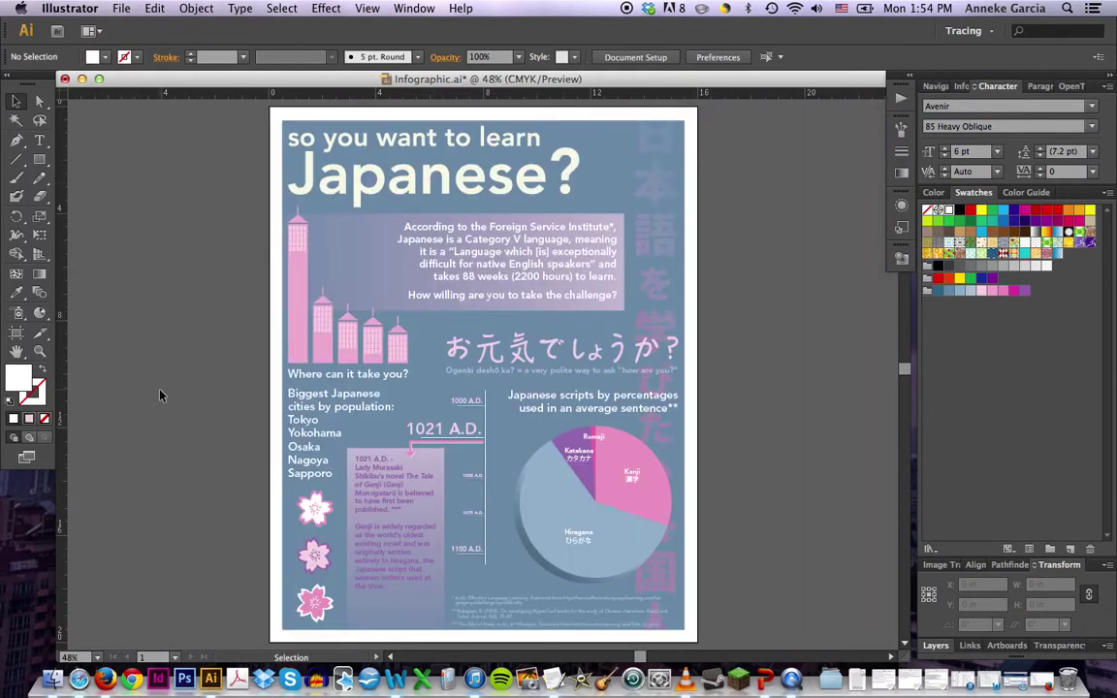
{"action": "scroll", "coordinate": [160, 394], "scroll_direction": "down", "scroll_amount": 3}
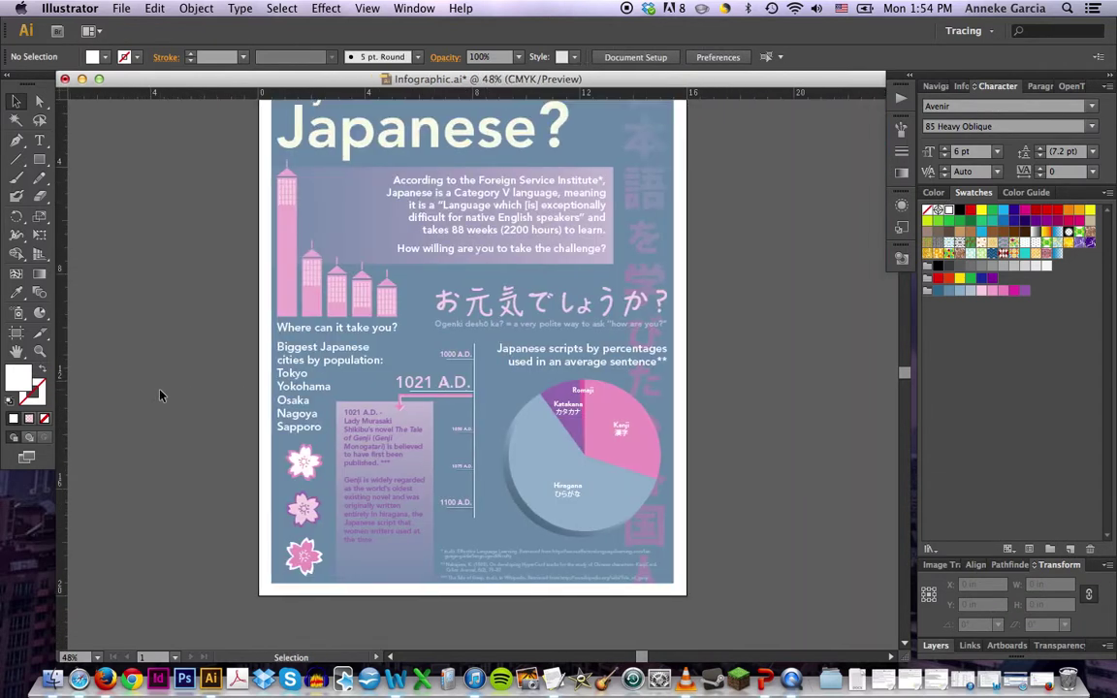
{"action": "scroll", "coordinate": [161, 394], "scroll_direction": "right", "scroll_amount": 2}
{"action": "scroll", "coordinate": [161, 394], "scroll_direction": "up", "scroll_amount": 2}
{"action": "scroll", "coordinate": [161, 394], "scroll_direction": "left", "scroll_amount": 1}
{"action": "scroll", "coordinate": [161, 395], "scroll_direction": "up", "scroll_amount": 2}
{"action": "scroll", "coordinate": [161, 394], "scroll_direction": "left", "scroll_amount": 2}
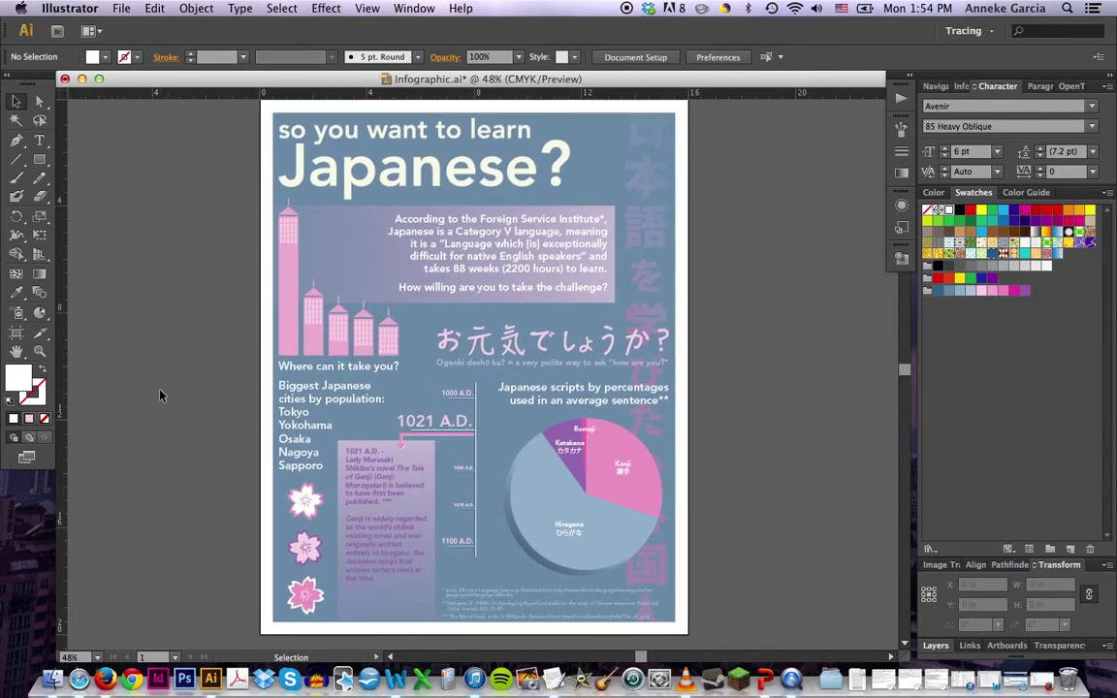